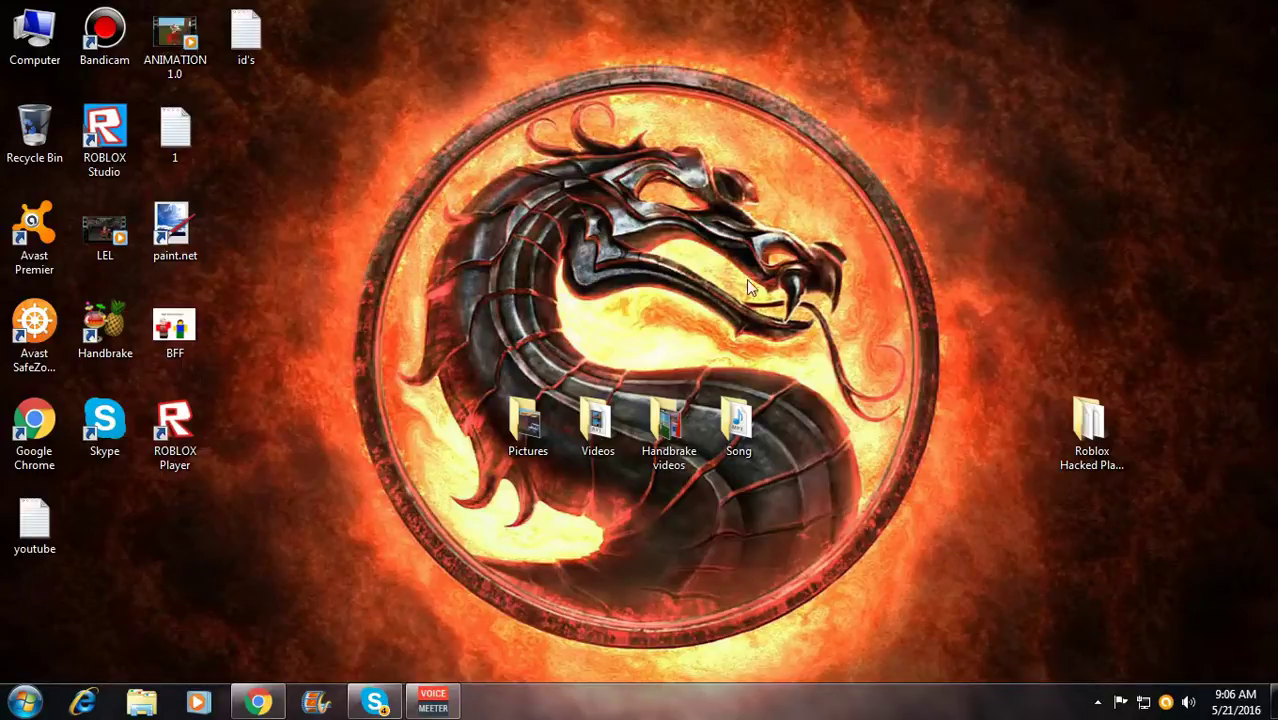
Launch ROBLOX Studio on a Baseplate place and switch the Toolbox to My Models
left_click(262, 704)
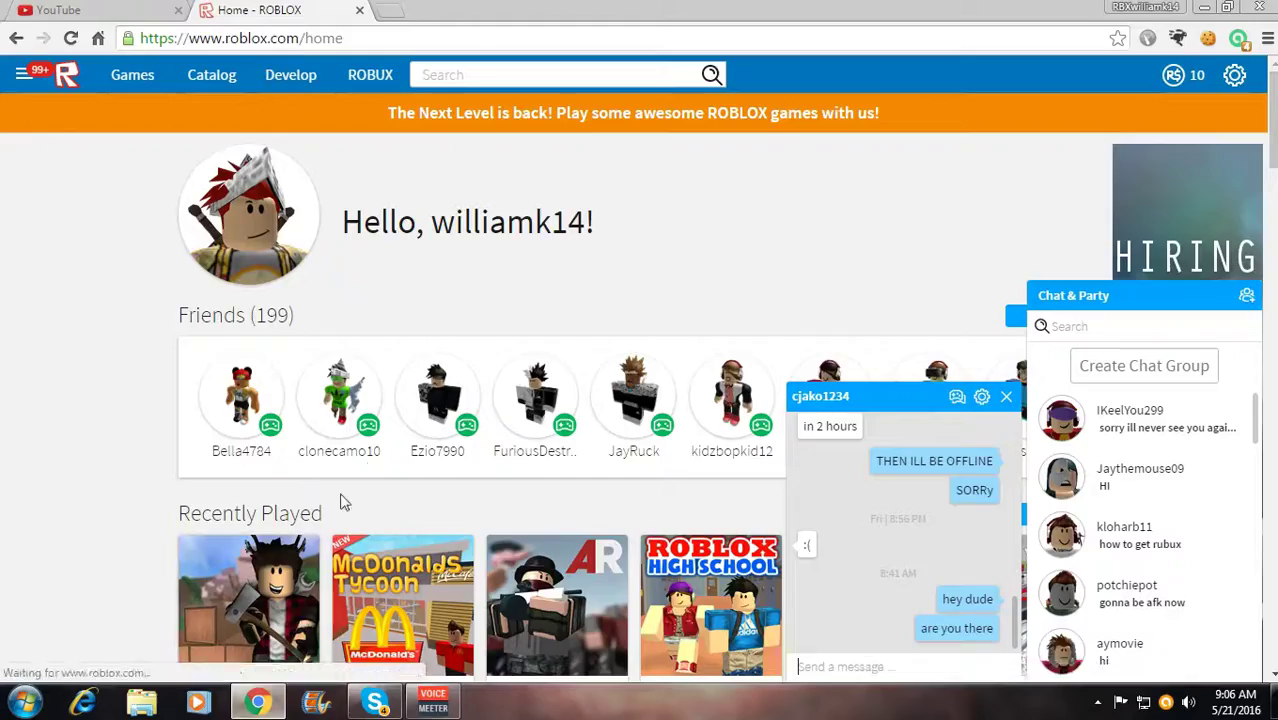
left_click(1203, 12)
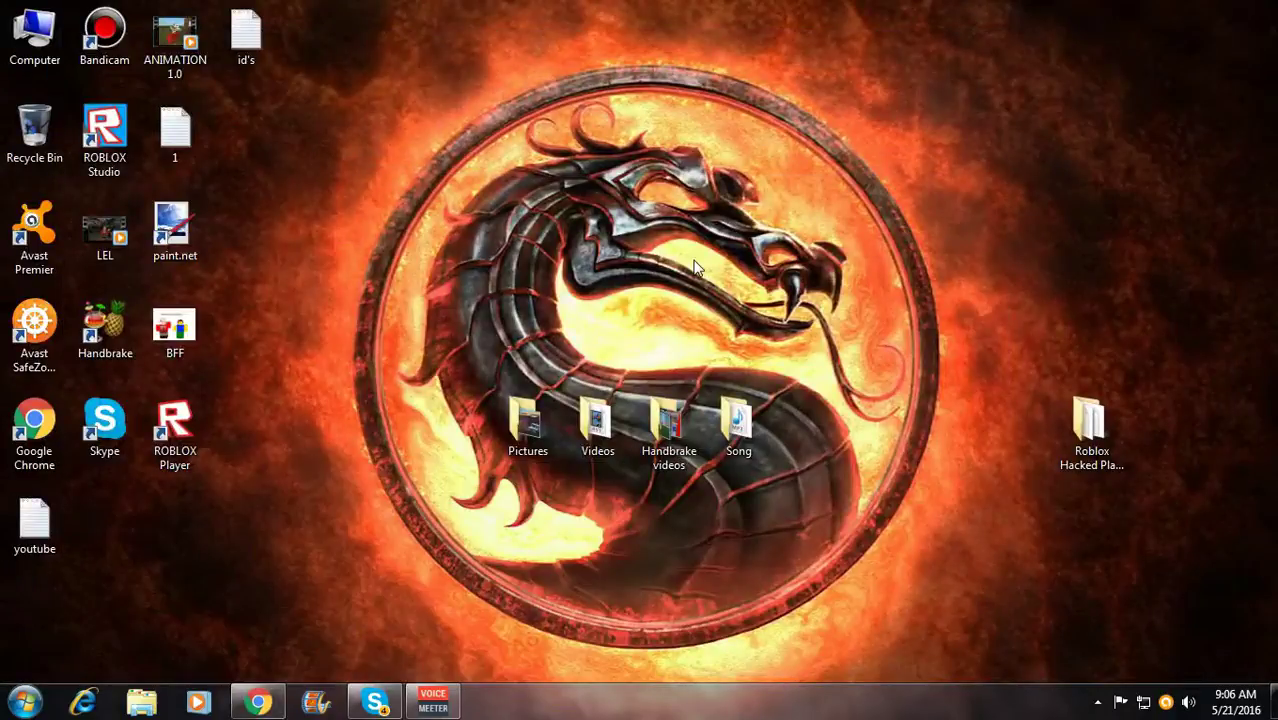
left_click(117, 120)
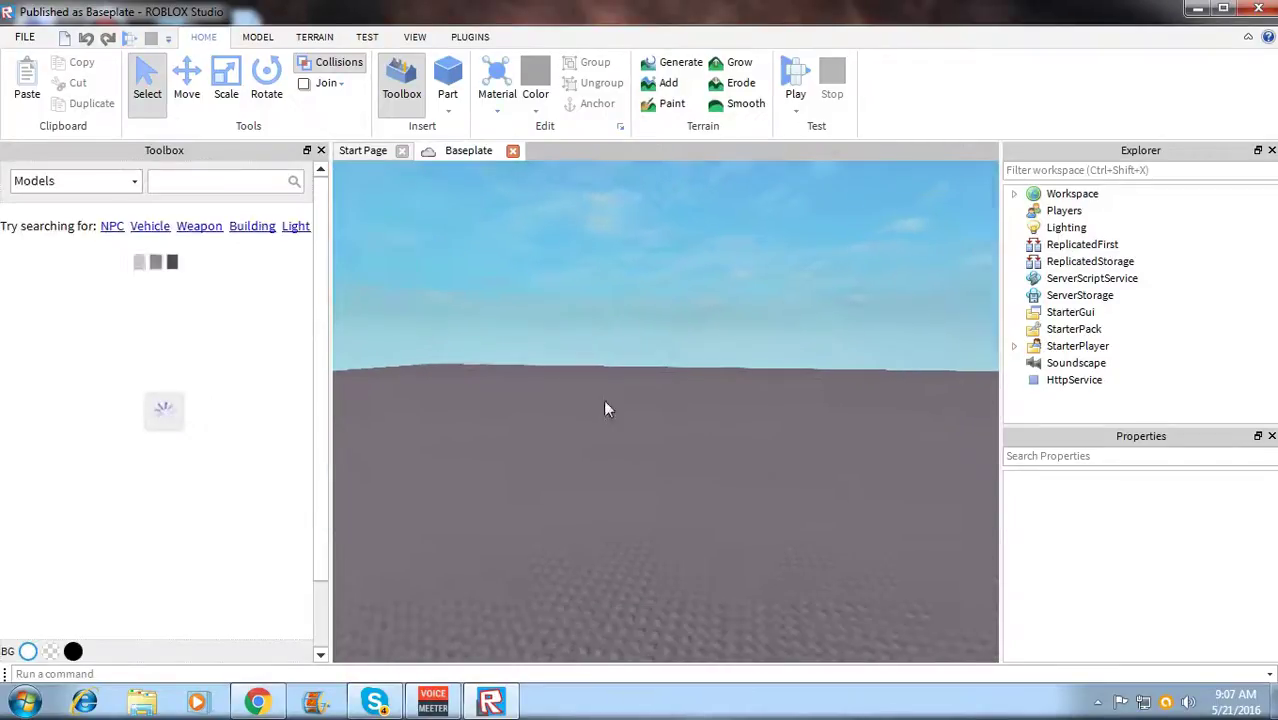
left_click(110, 182)
left_click(112, 250)
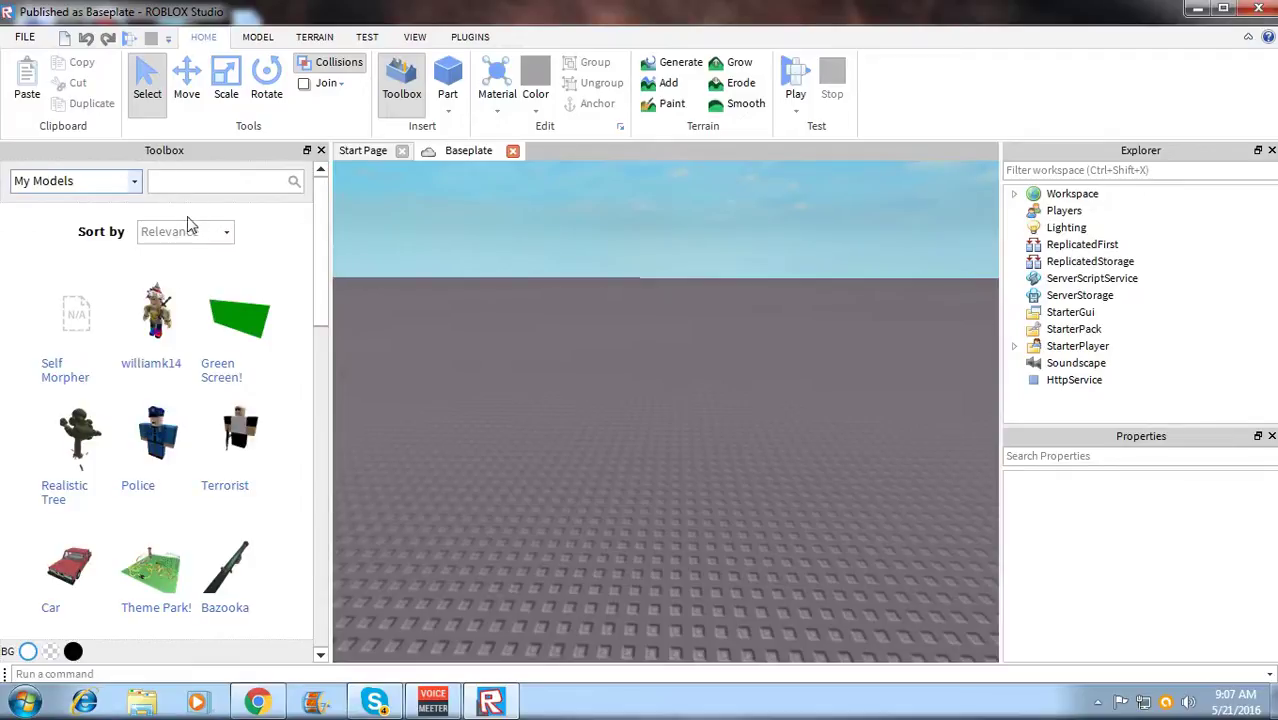
mouse_move(76, 335)
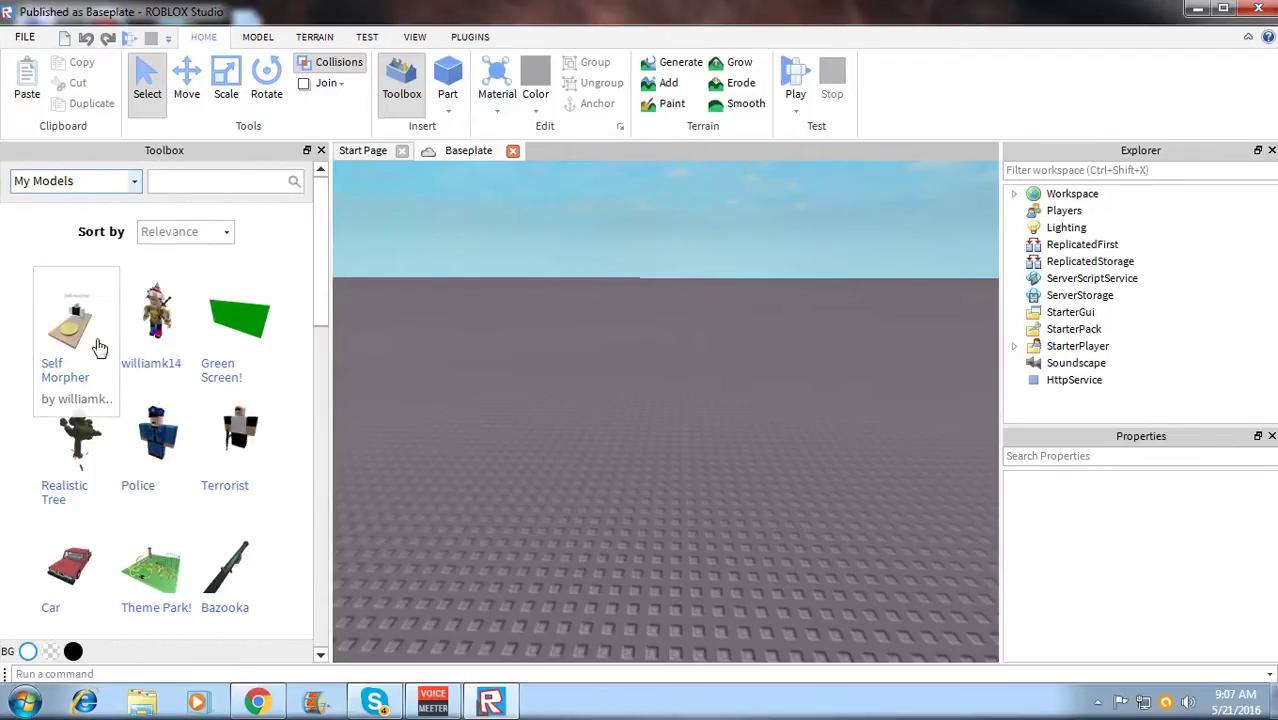
Insert the Self Morpher model, focus the camera on it, and start a play test
left_click(87, 327)
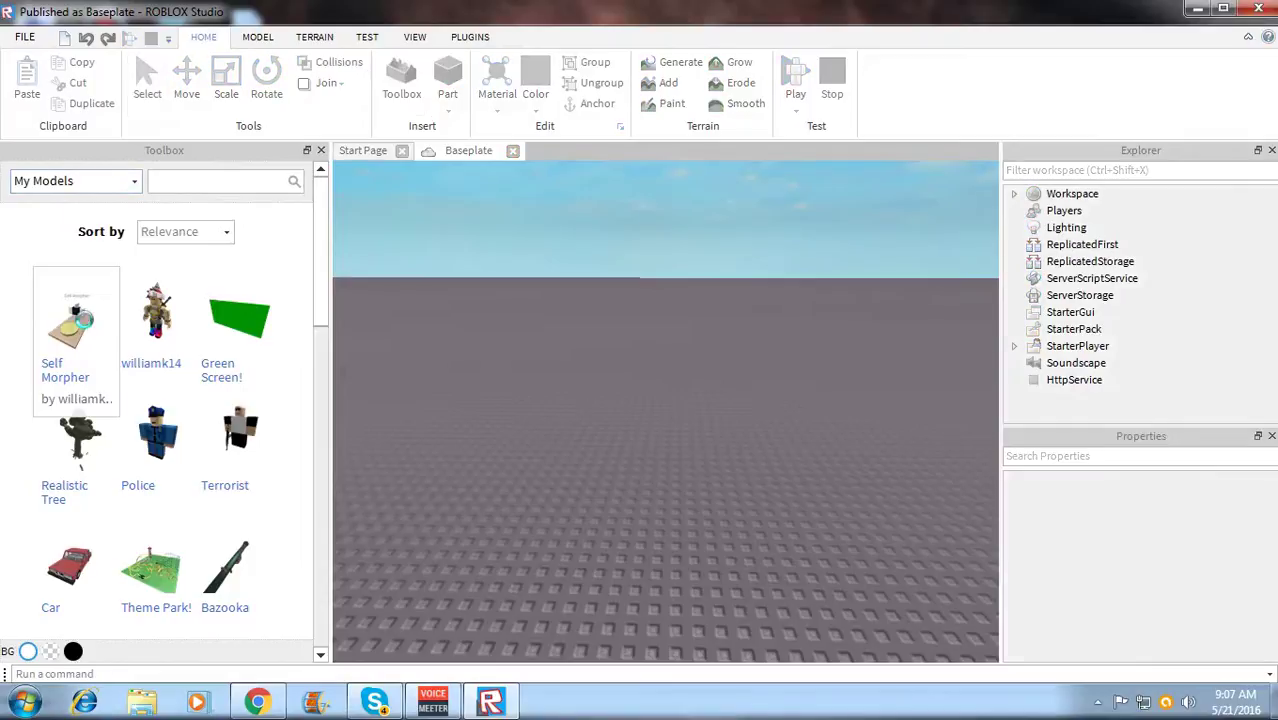
key("f")
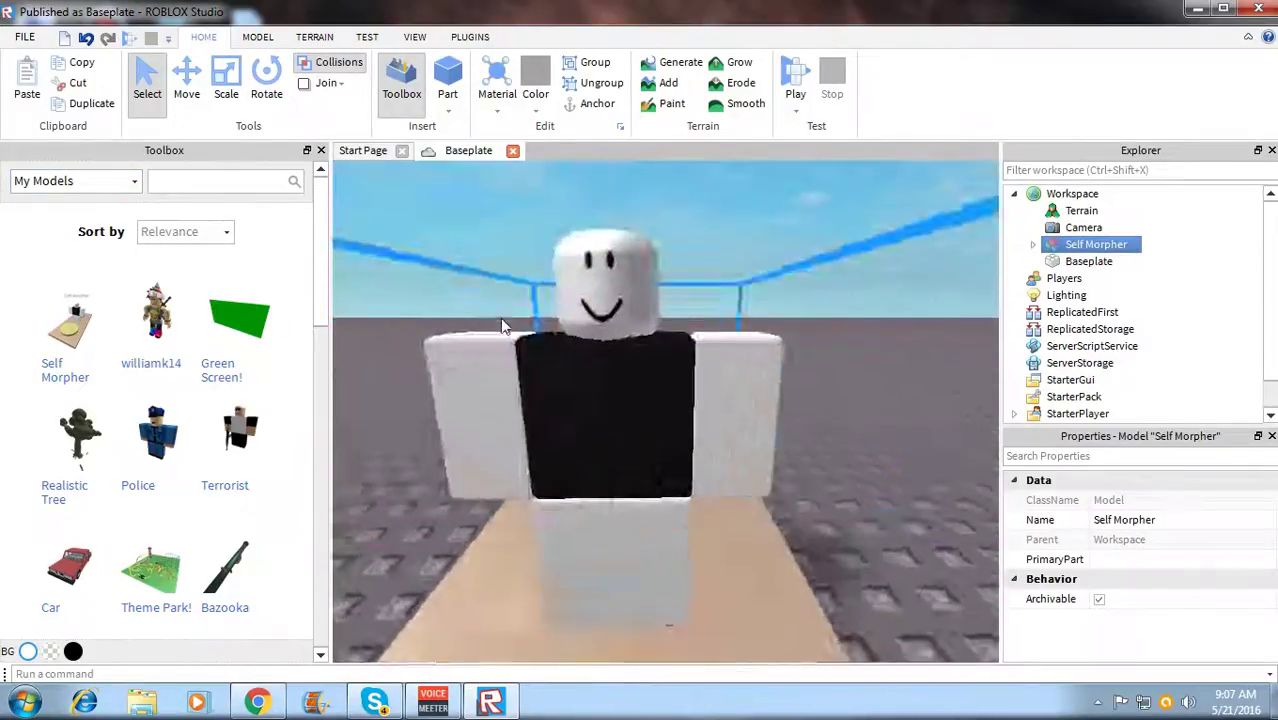
scroll(503, 325, "down", 5)
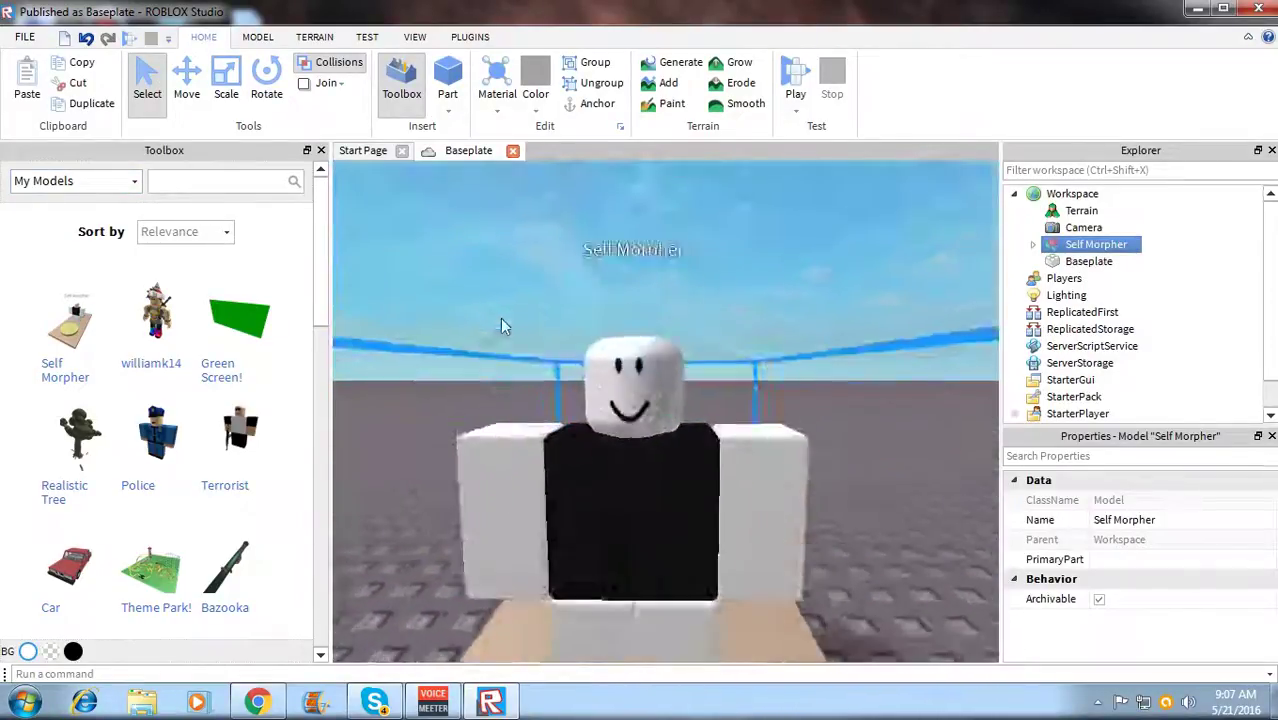
scroll(503, 325, "up", 3)
scroll(503, 325, "down", 3)
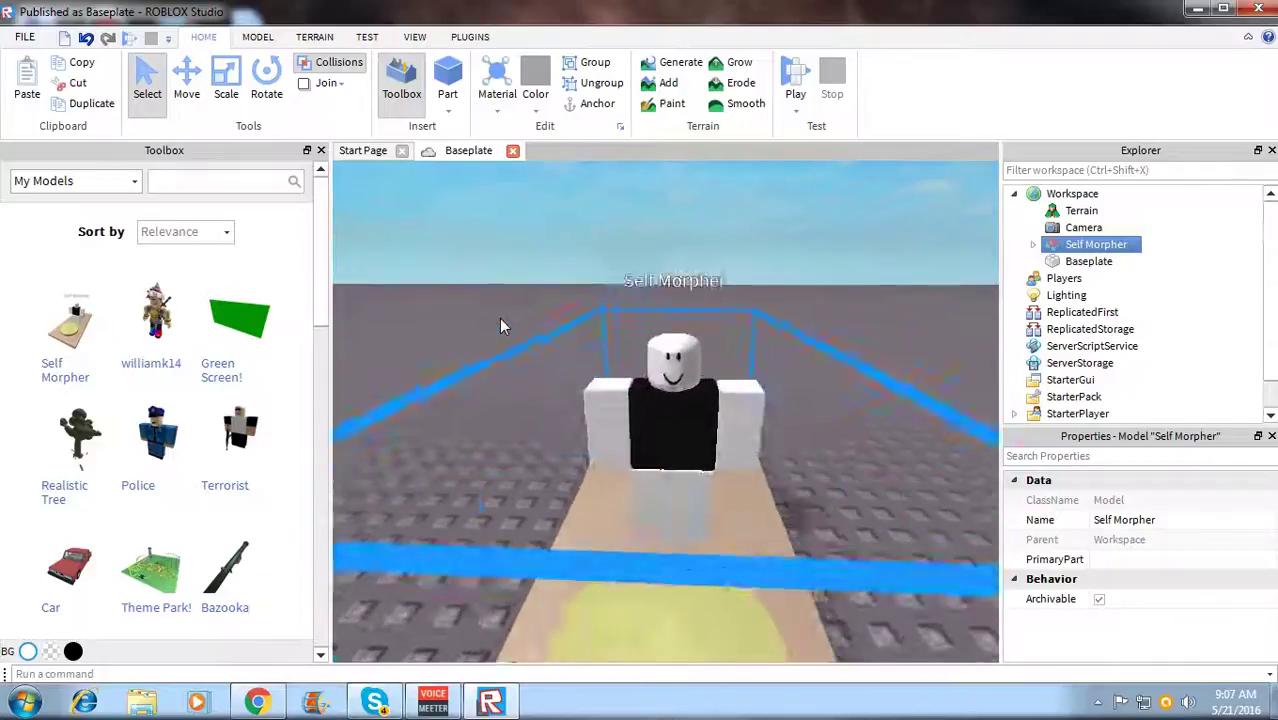
scroll(503, 323, "down", 2)
left_click(843, 328)
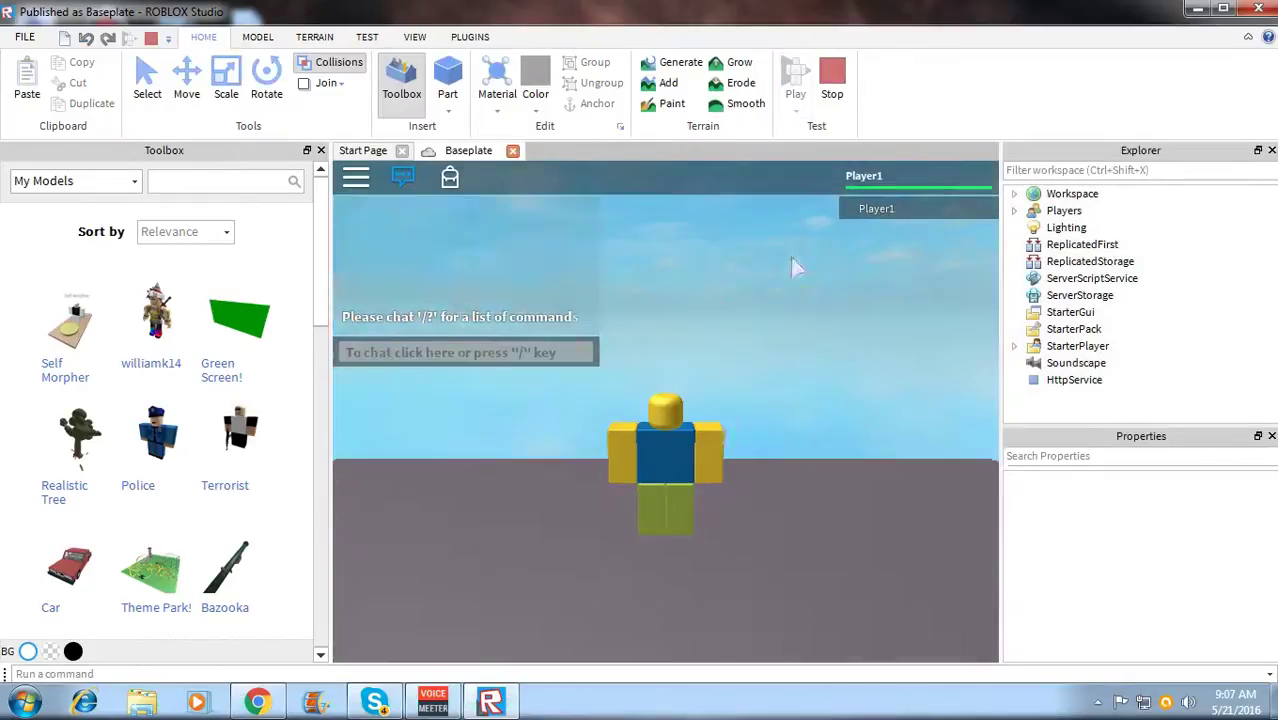
Walk the character onto the Self Morpher pad to trigger the morph
key("w")
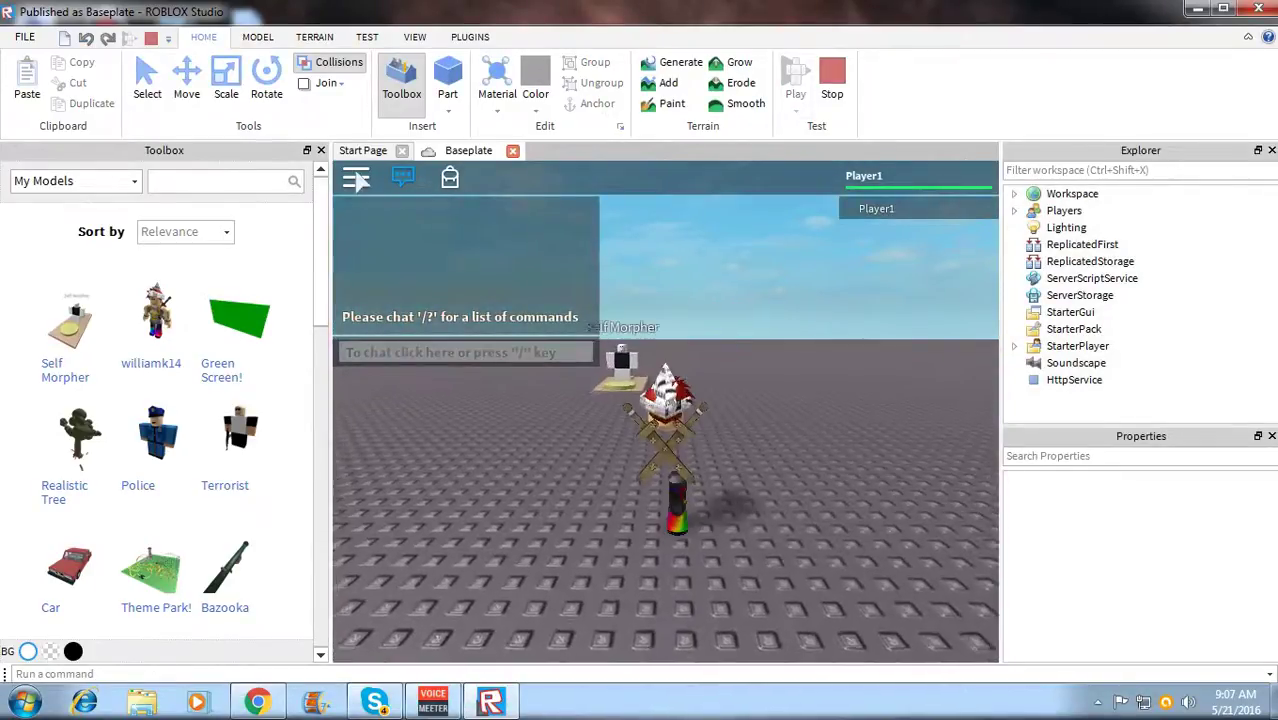
right_click_drag(815, 432, 357, 178)
key("w")
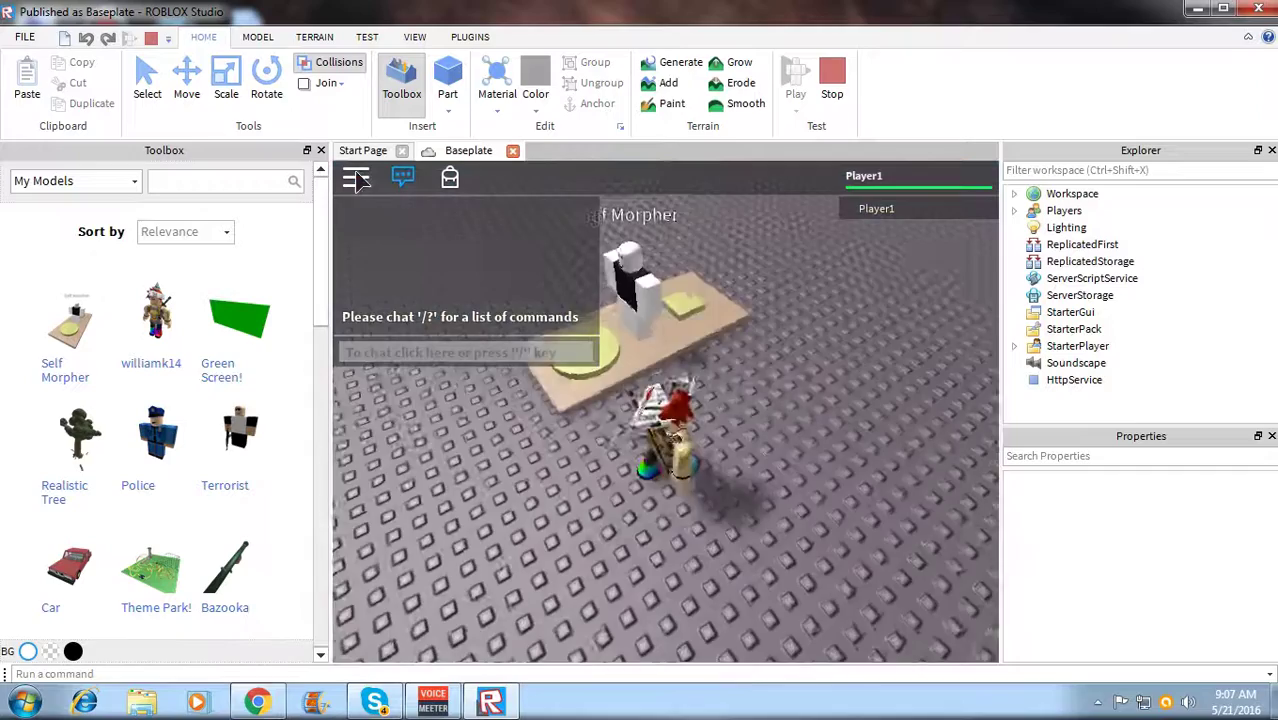
key("s")
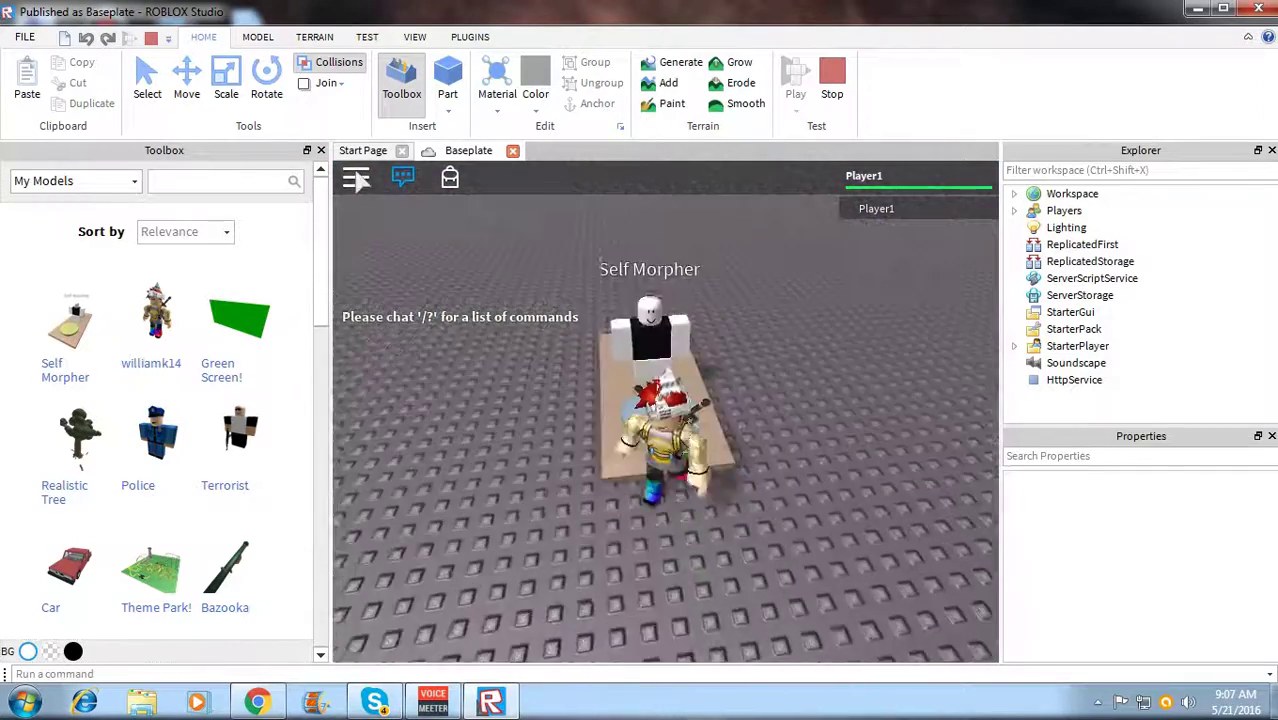
key("w")
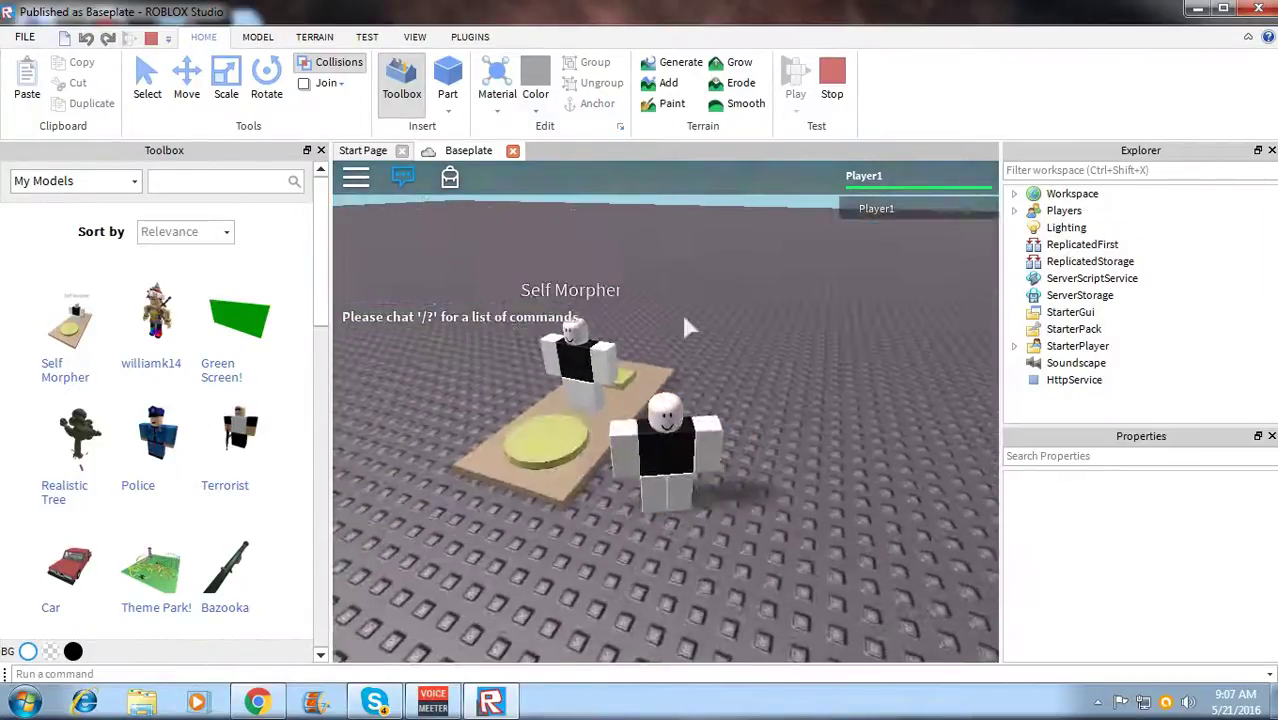
key("w")
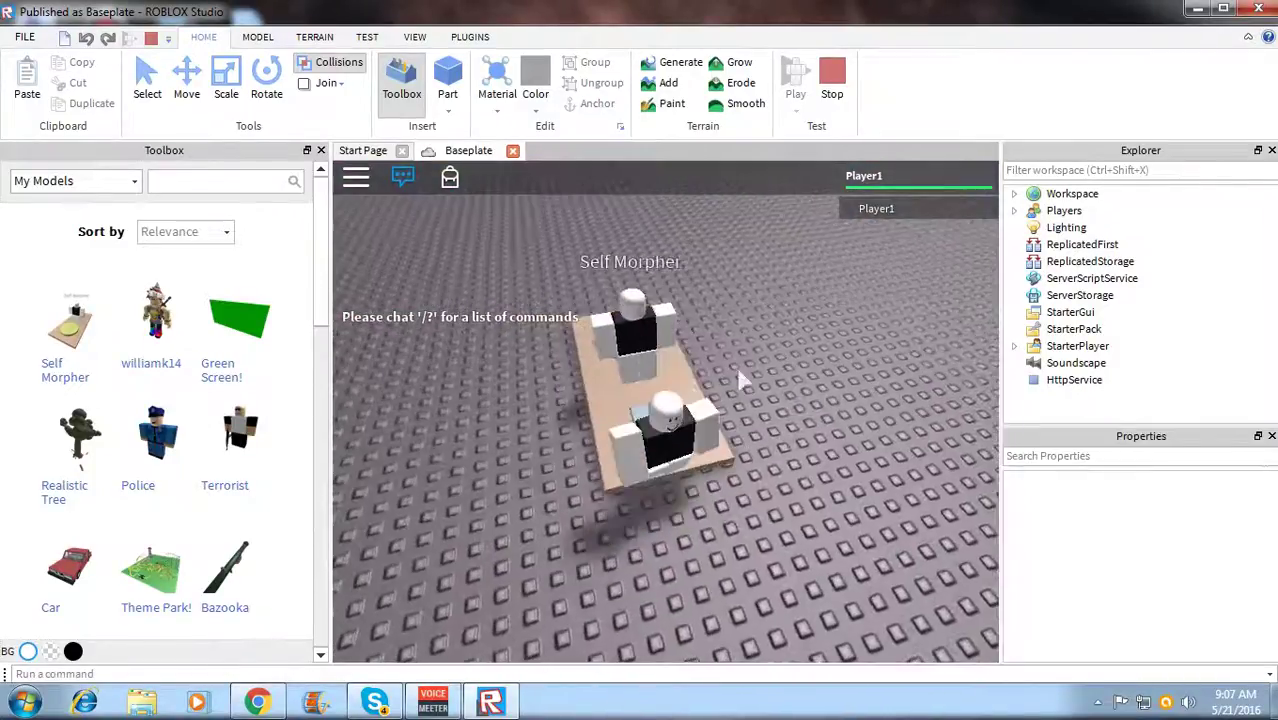
Reset the character through the in-game Esc menu
key("Escape")
left_click(499, 620)
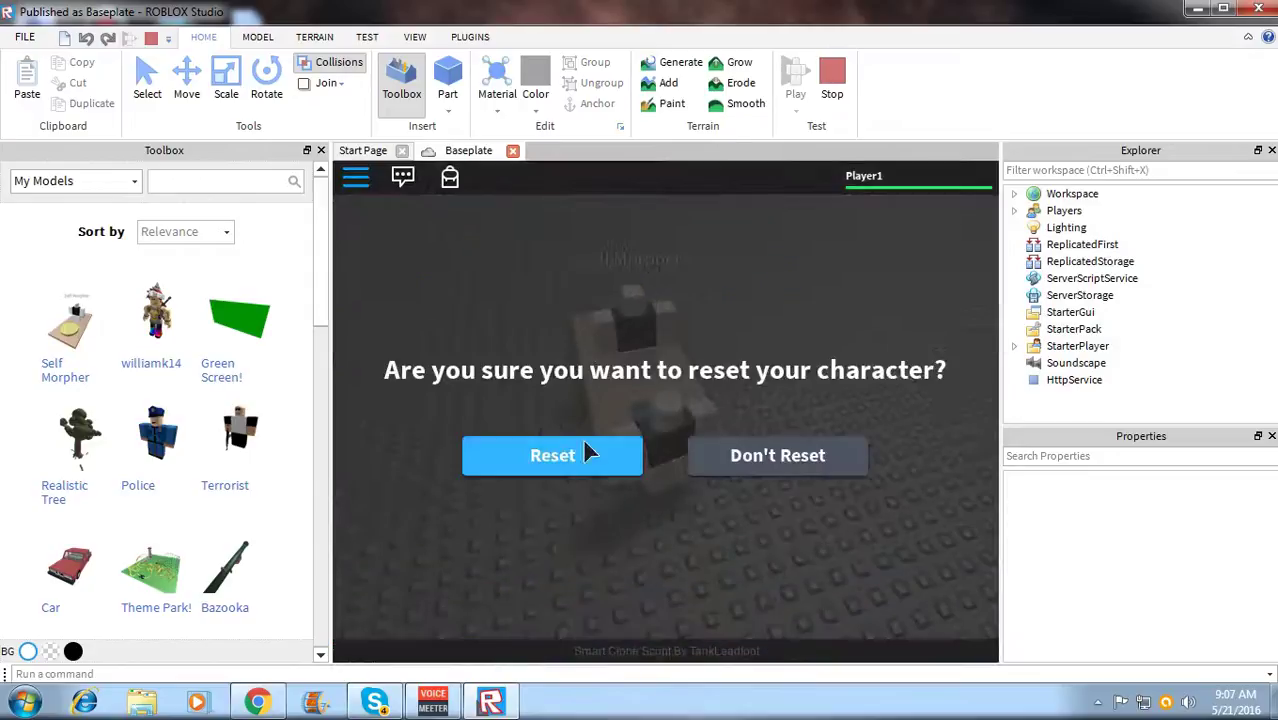
left_click(552, 455)
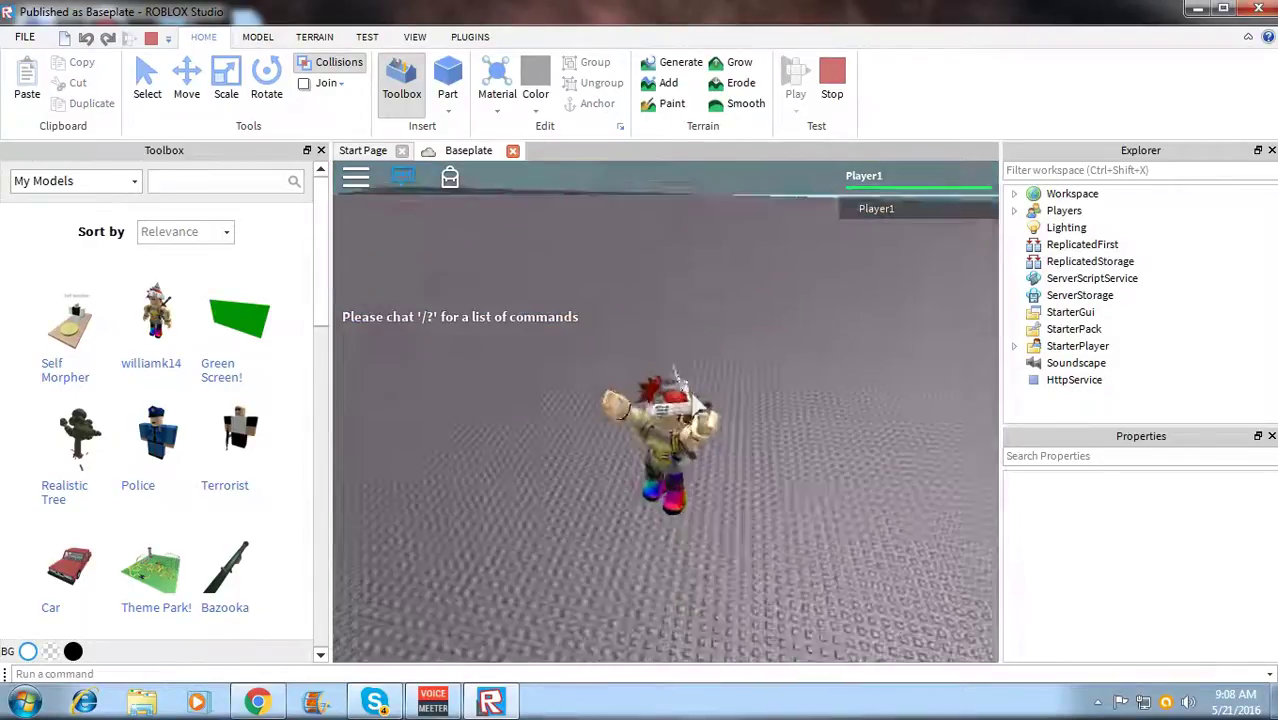
Walk the character onto the Player1 Morph pad and back off it
key("s")
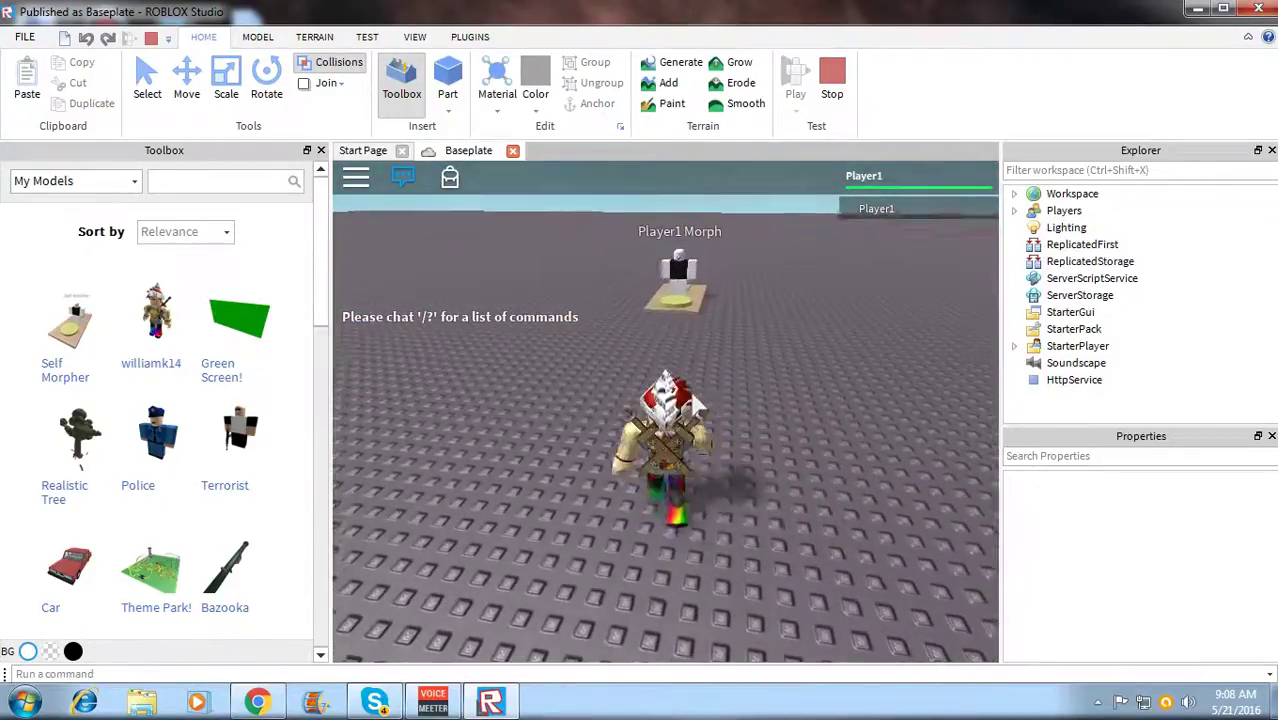
key("w")
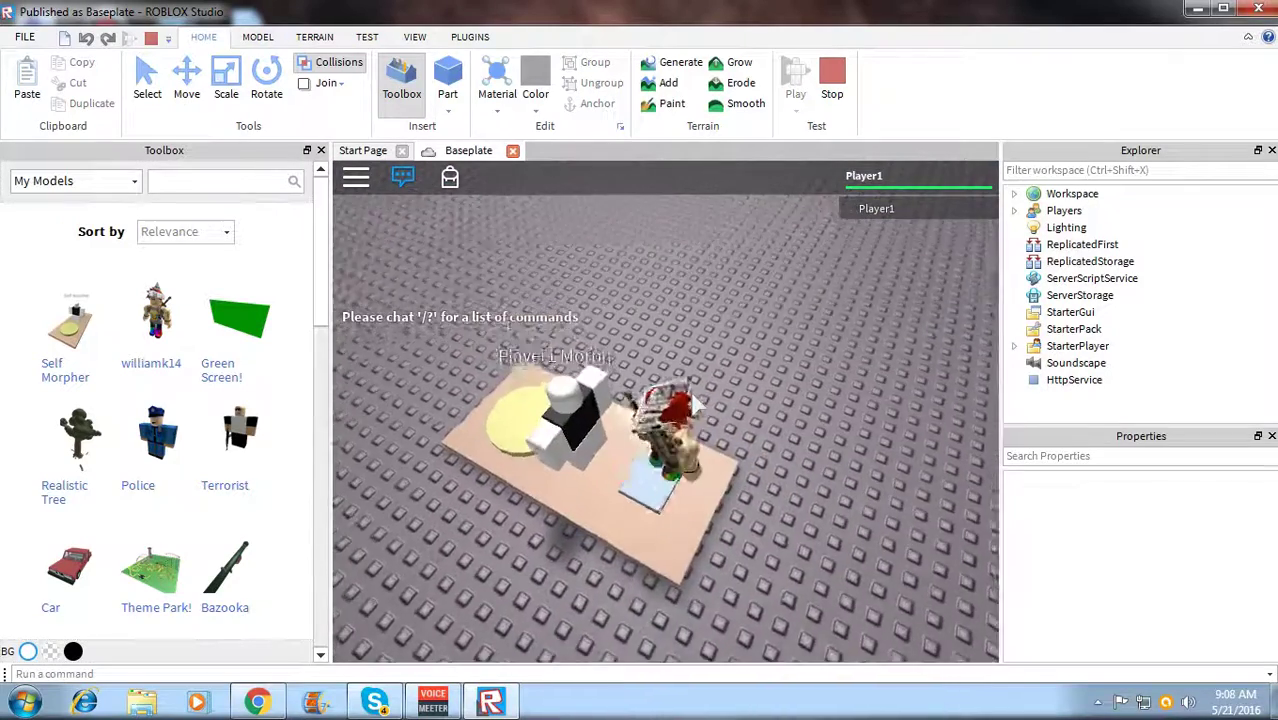
right_click_drag(668, 390, 697, 402)
key("s")
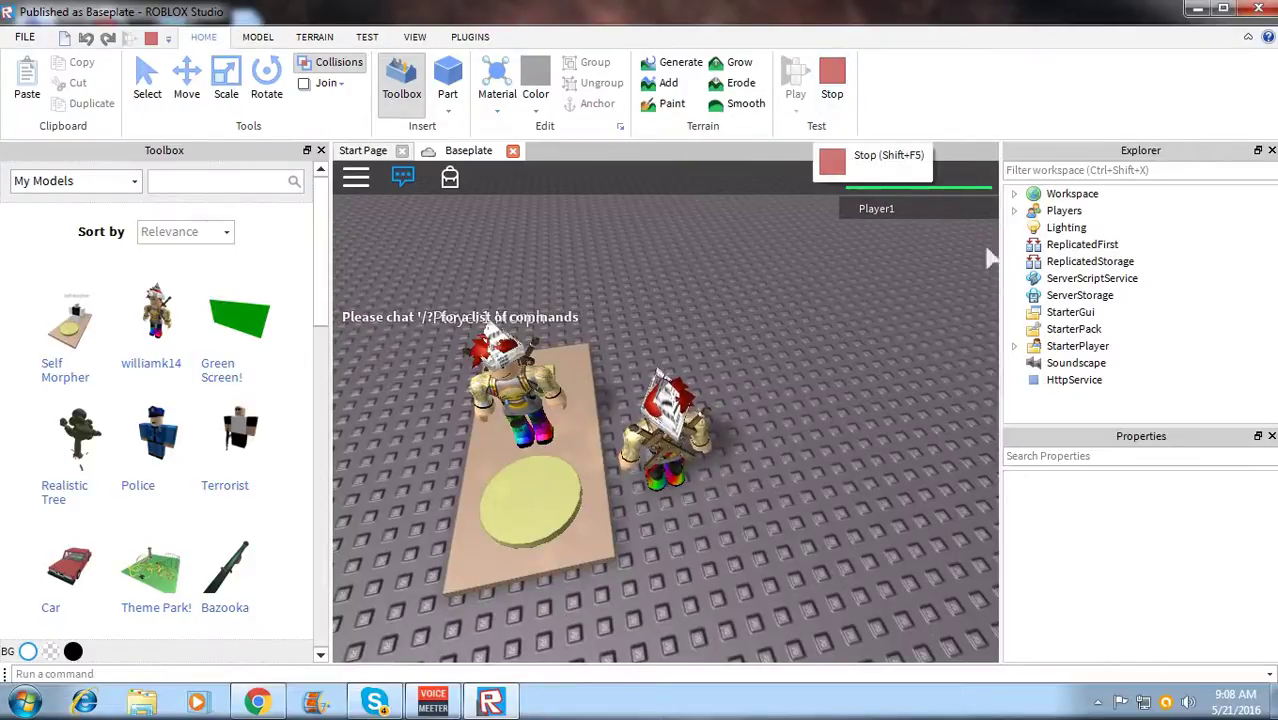
left_click(1014, 194)
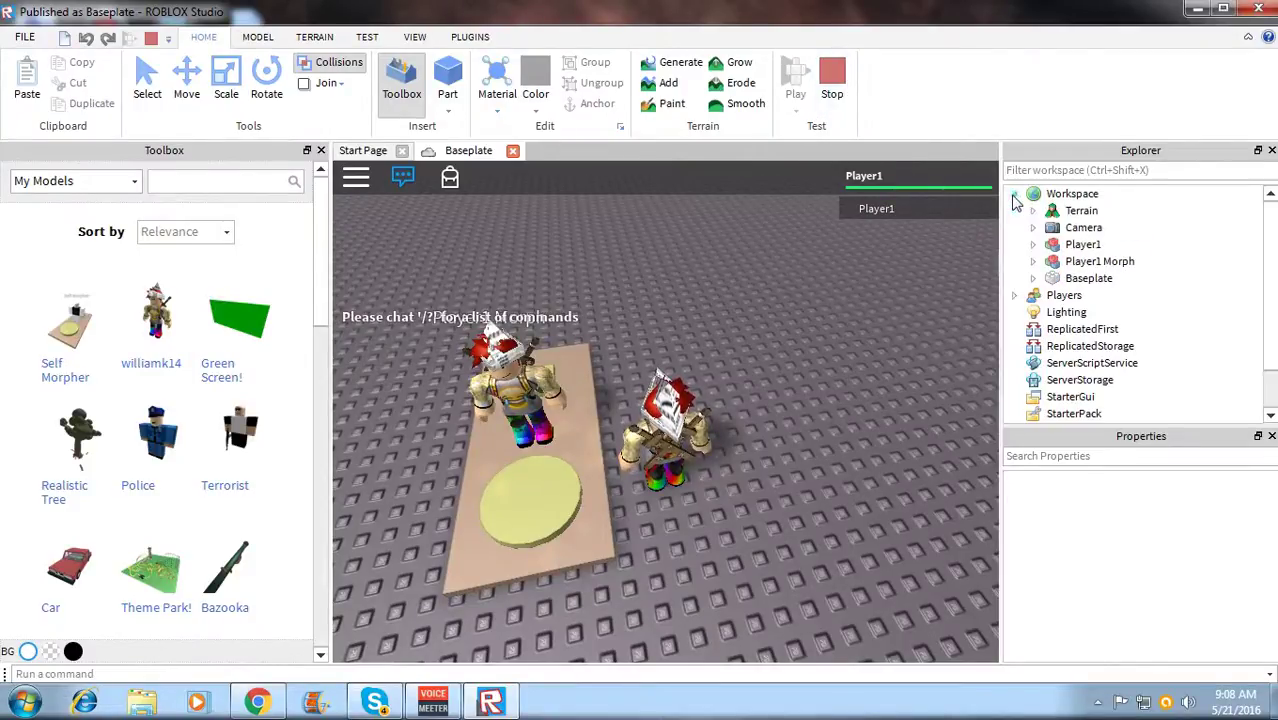
Copy the Player1 Morph model from Workspace in Explorer and stop the play test
left_click(1073, 263)
left_click(1036, 262)
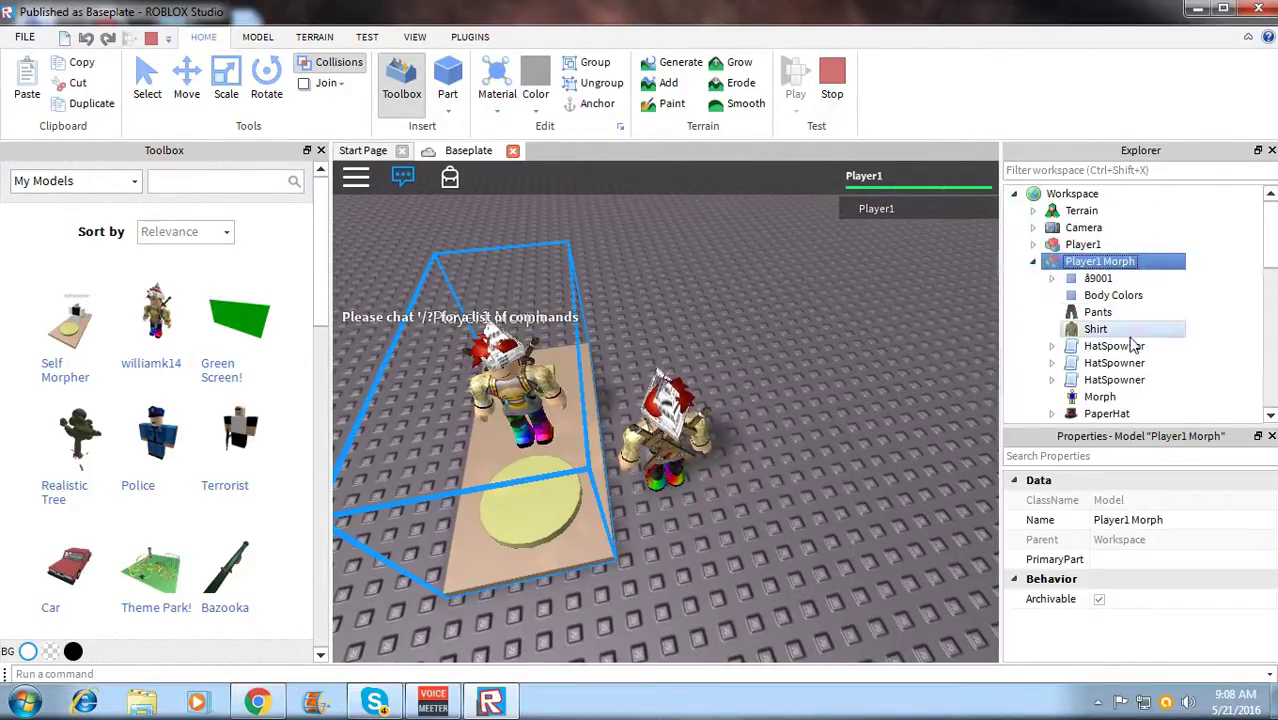
scroll(1098, 300, "down", 1)
right_click(1098, 214)
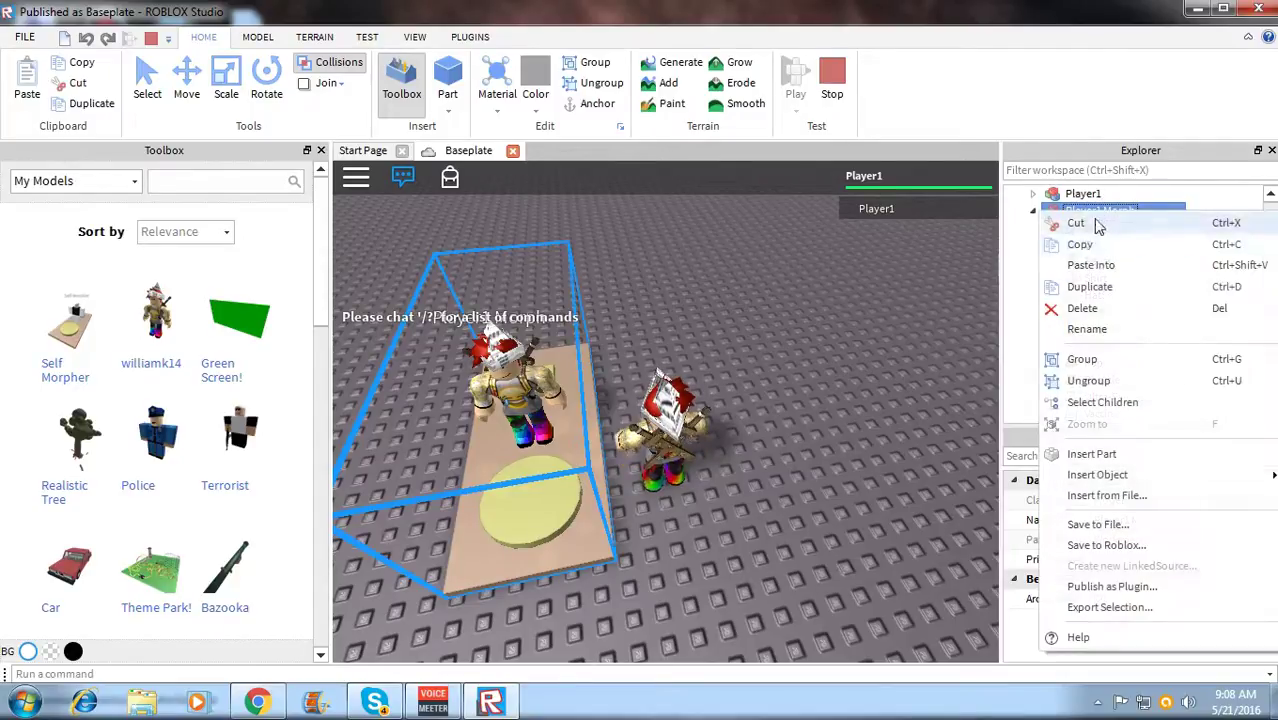
left_click(1098, 268)
scroll(1075, 280, "up", 1)
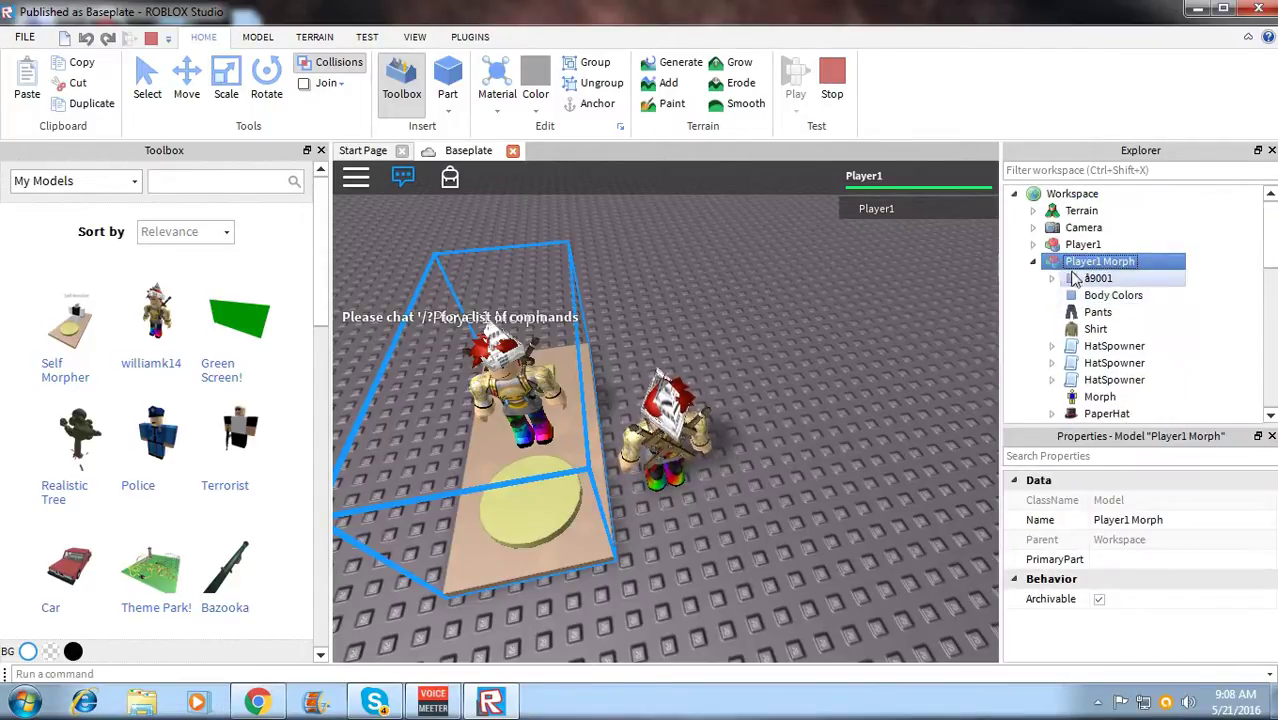
left_click(833, 80)
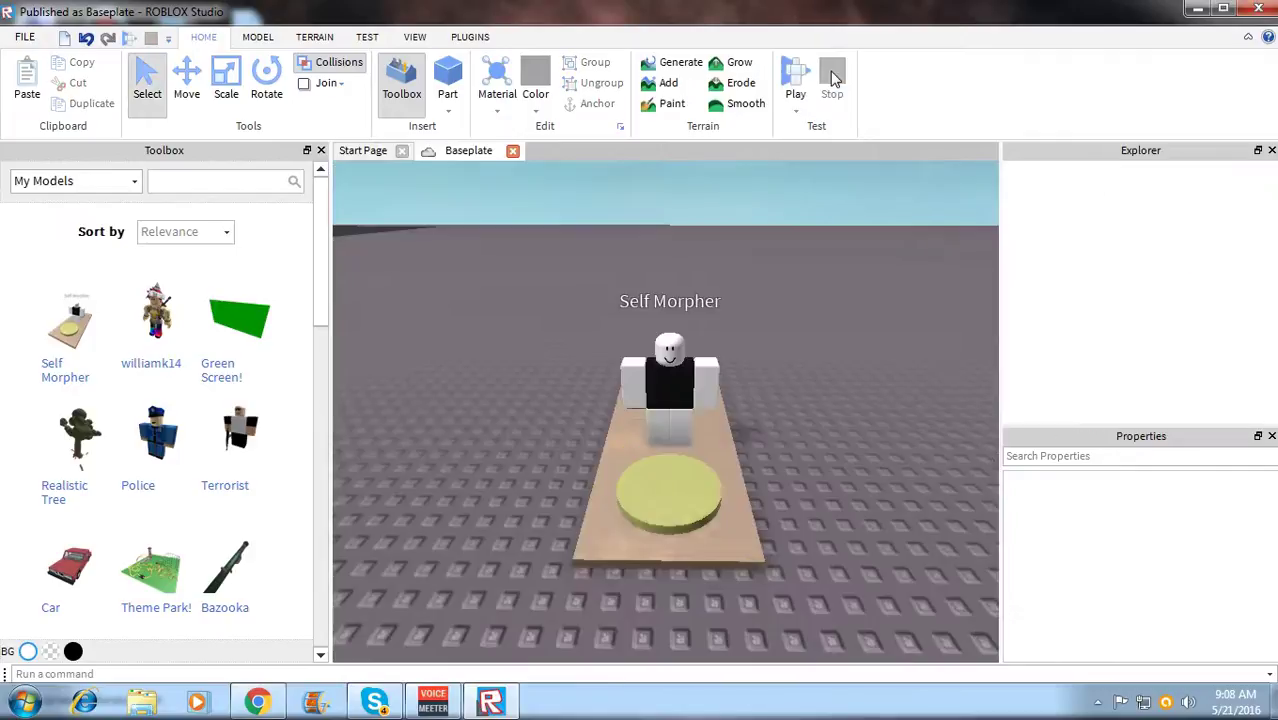
Close the old place without saving and create a new Baseplate place
left_click(512, 150)
left_click(640, 389)
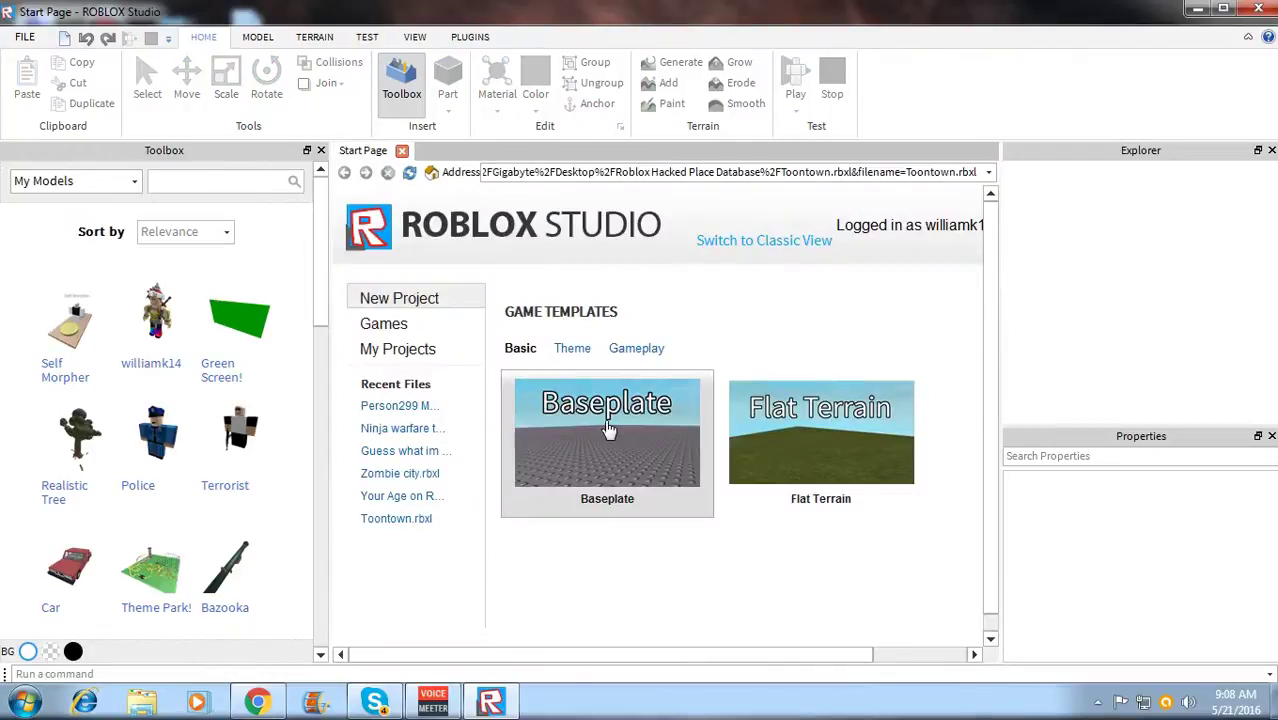
left_click(609, 428)
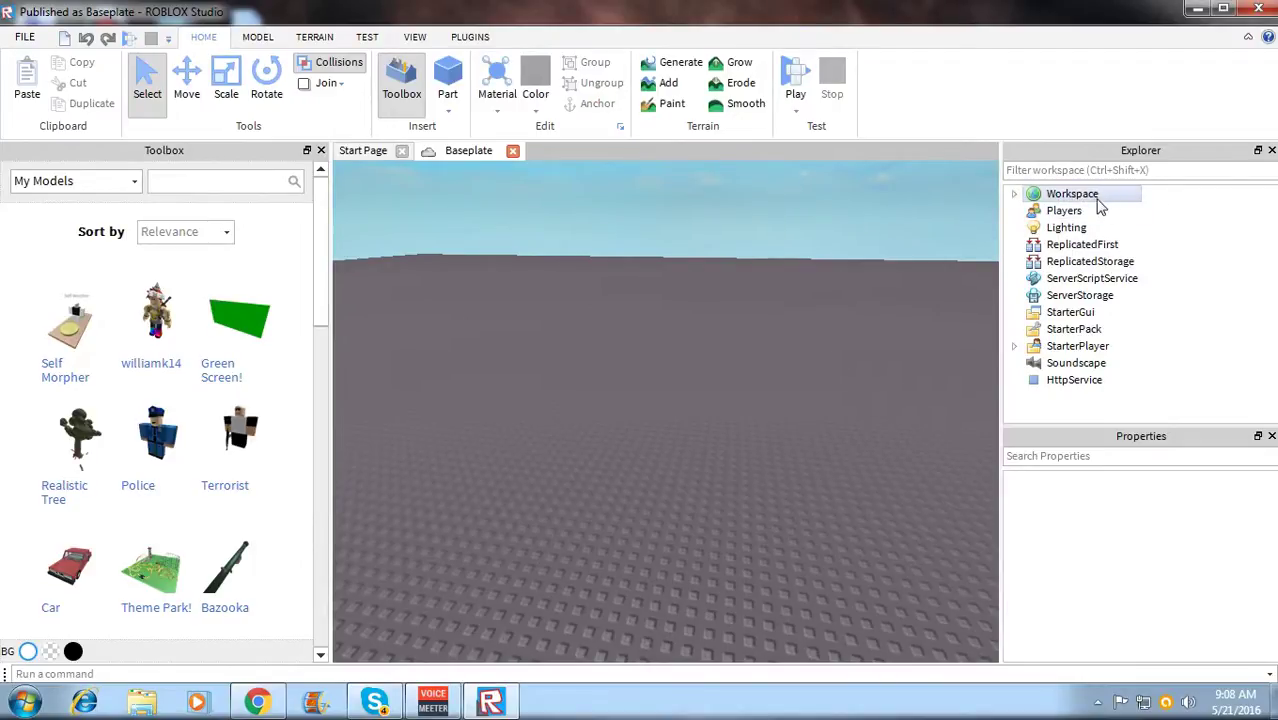
Paste Player1 Morph into the Workspace and focus the camera on it
right_click(1100, 206)
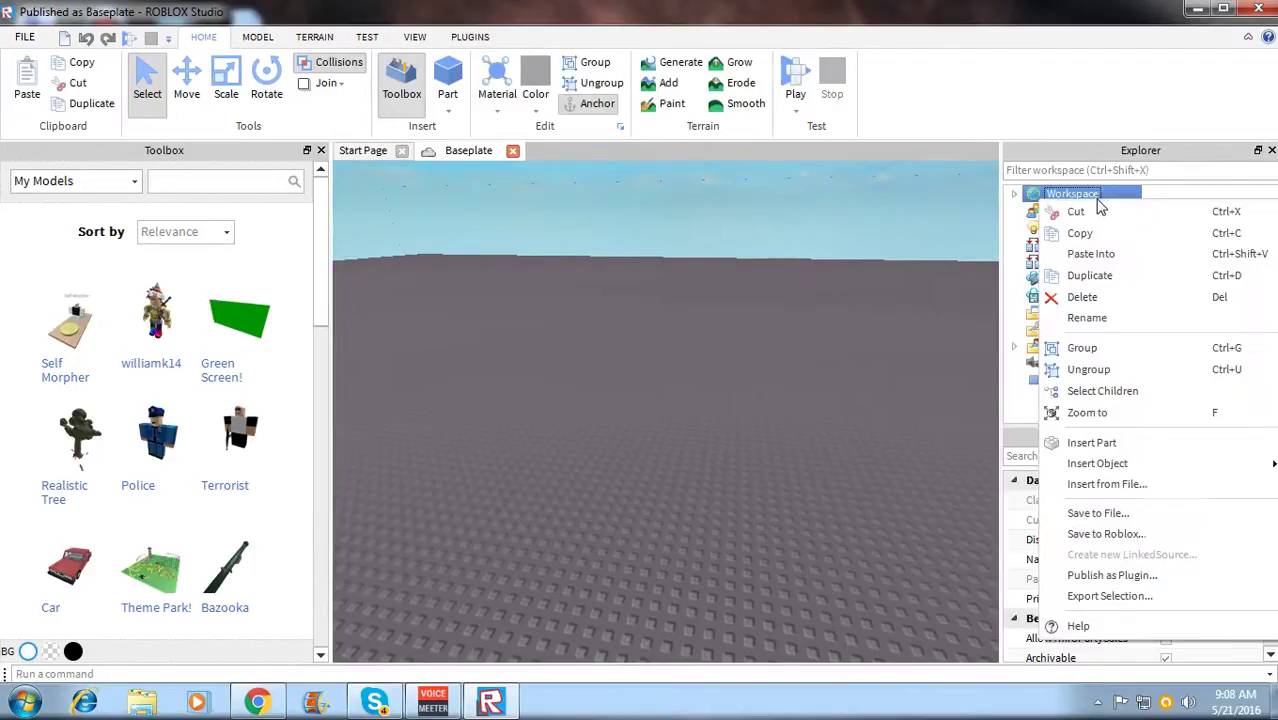
left_click(1116, 256)
key("f")
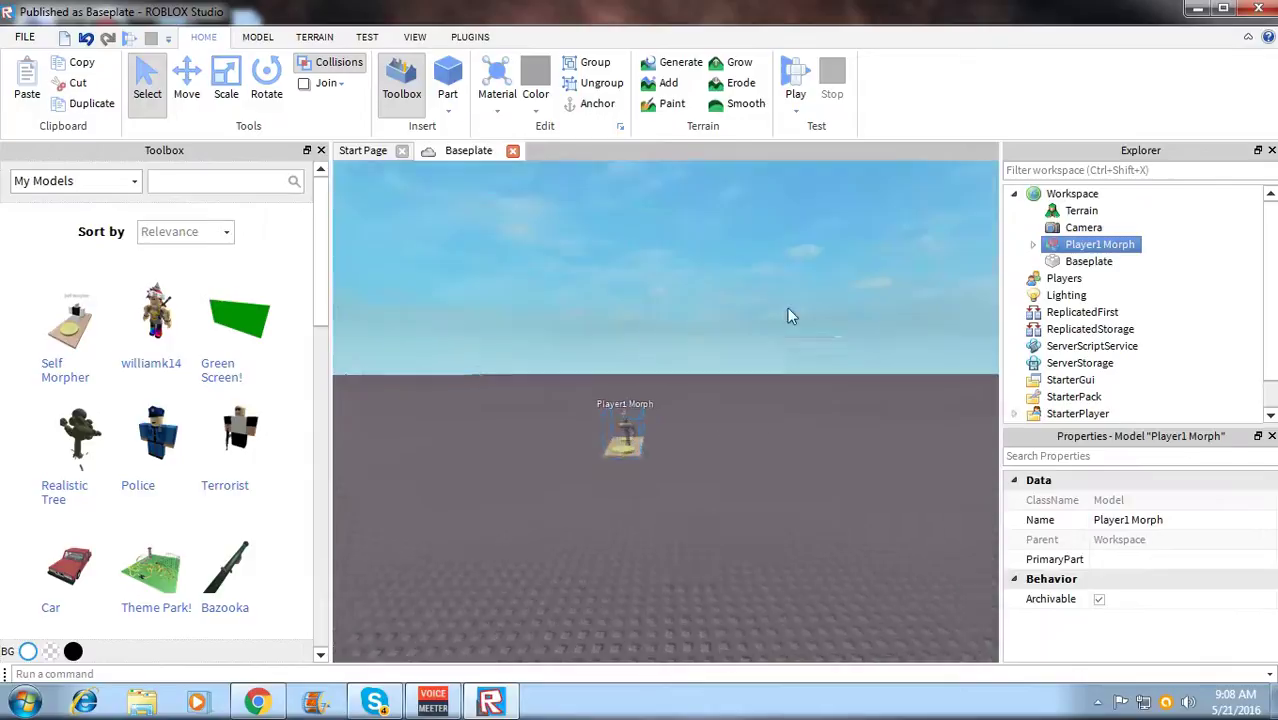
left_click(1032, 244)
Delete the three HatSpowner scripts from Player1 Morph
left_click(1113, 329)
left_click(1118, 363)
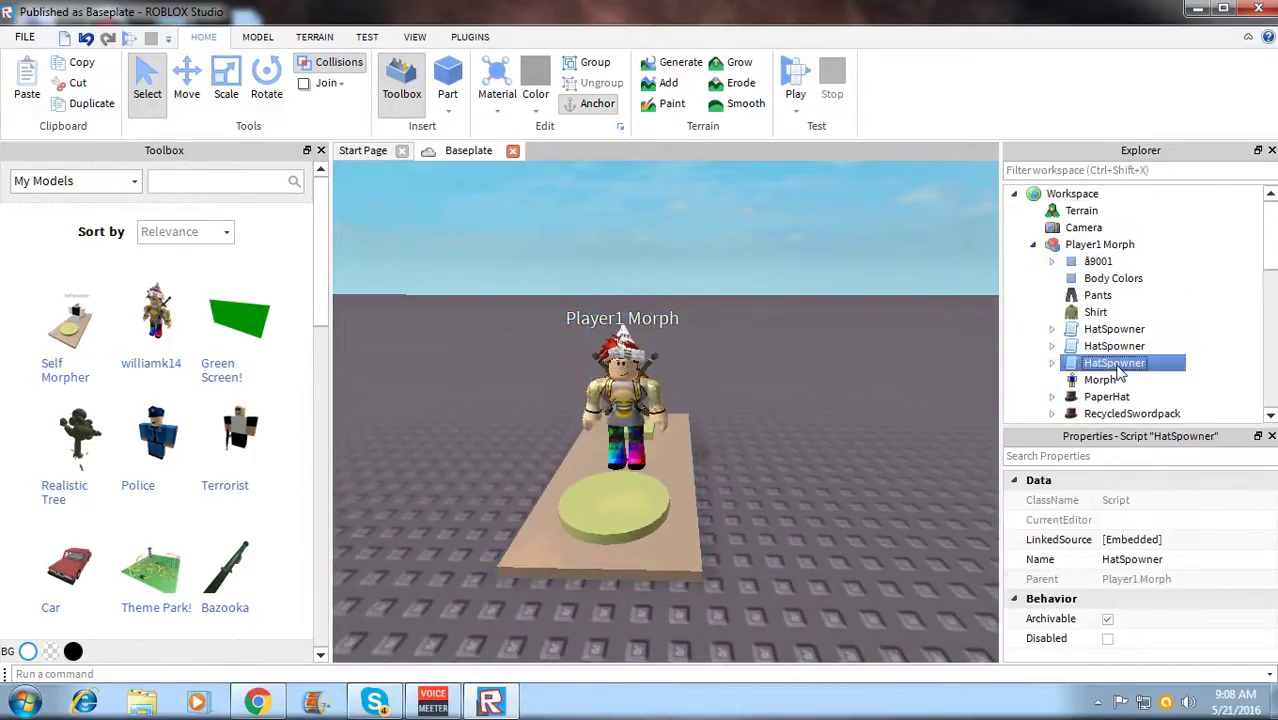
left_click(1116, 345, "ctrl")
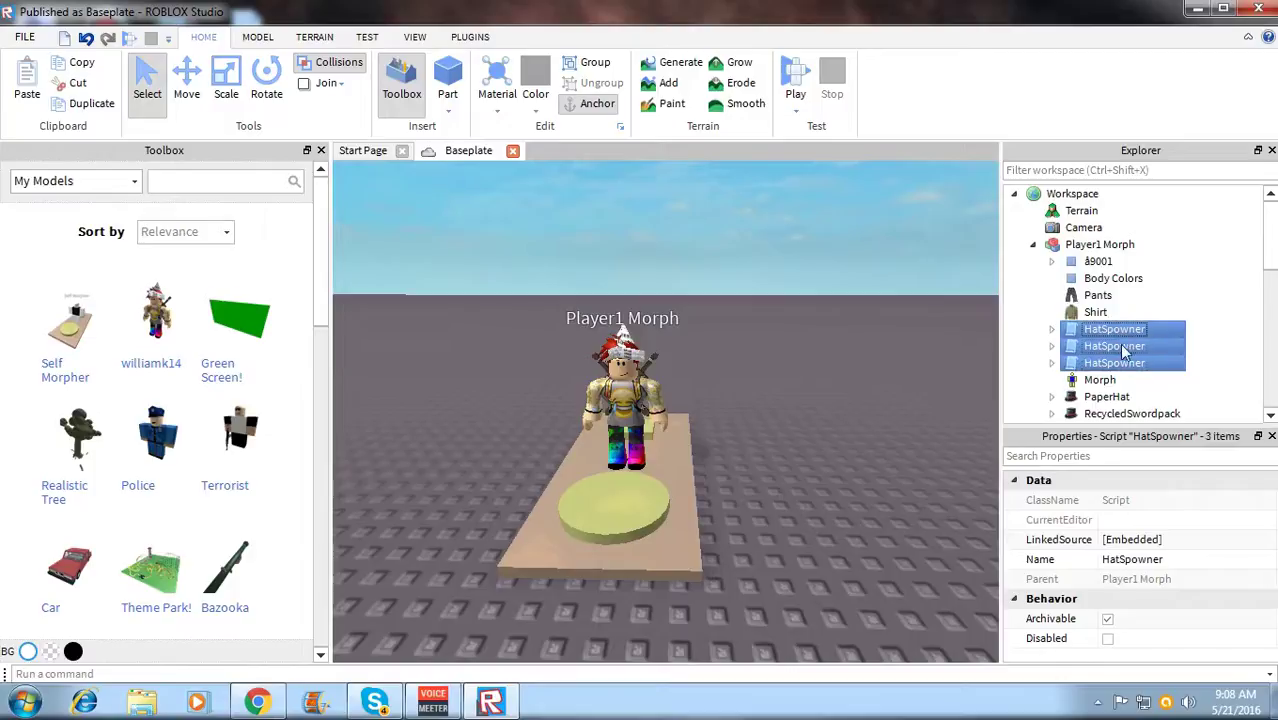
right_click(1122, 346)
left_click(1060, 100)
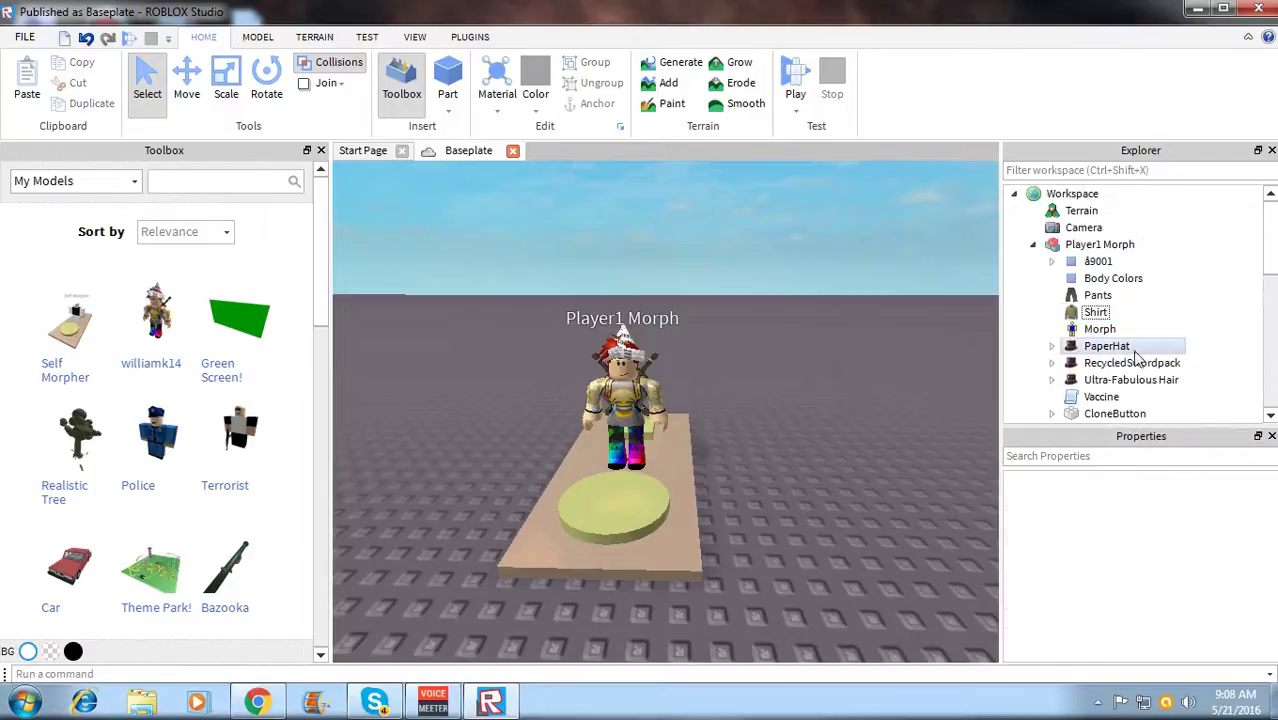
Delete the CloneButton and the yellow MorphButton disc from the model
scroll(1136, 358, "down", 1)
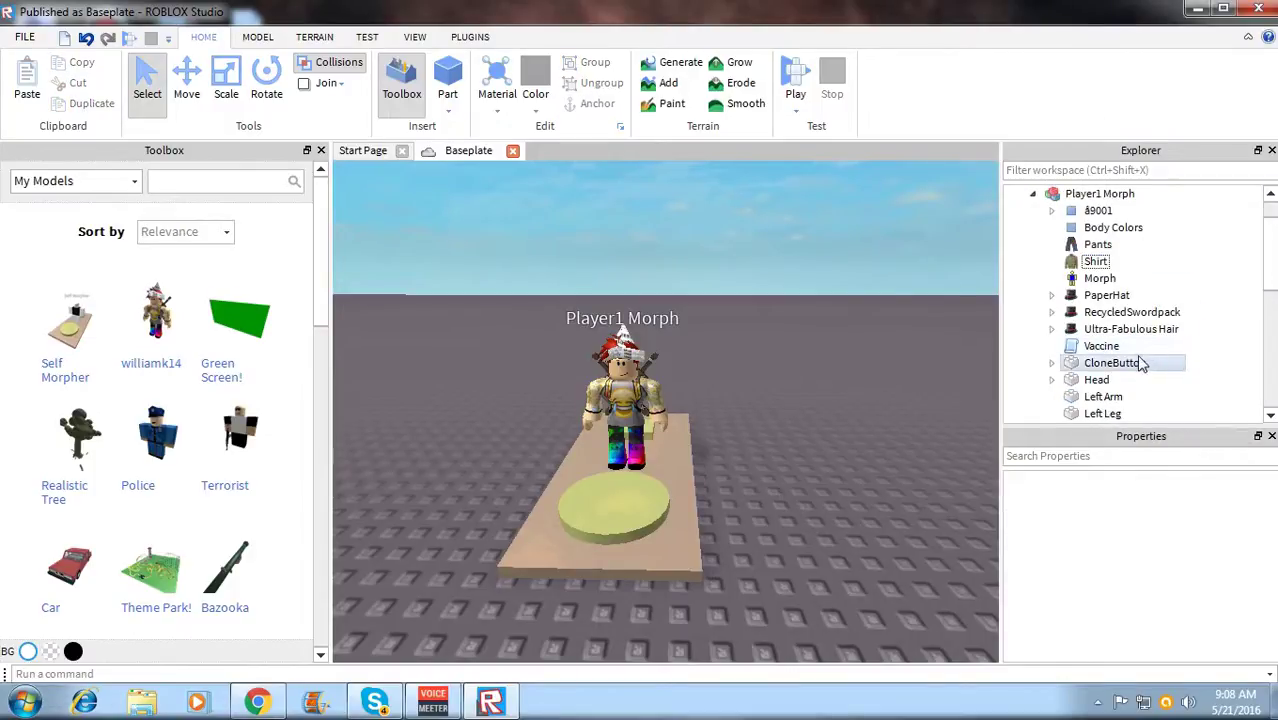
right_click(1142, 363)
left_click(1120, 98)
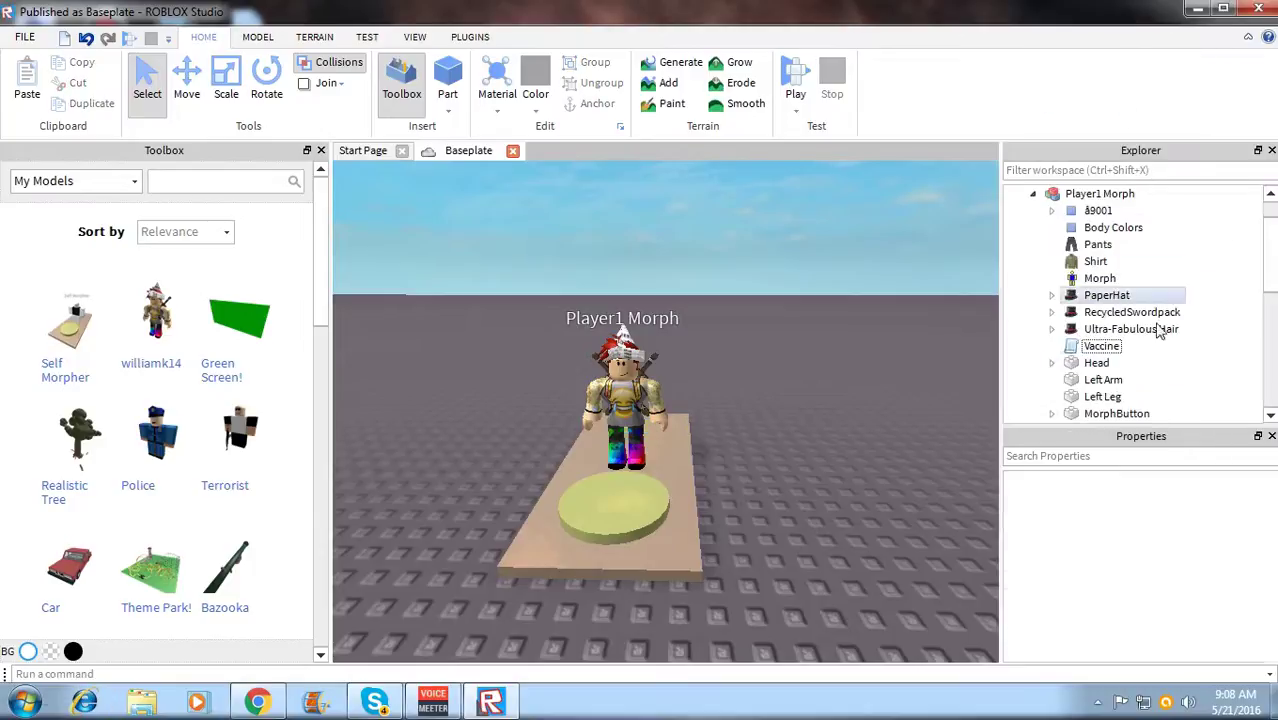
left_click(1138, 378)
scroll(1137, 368, "down", 1)
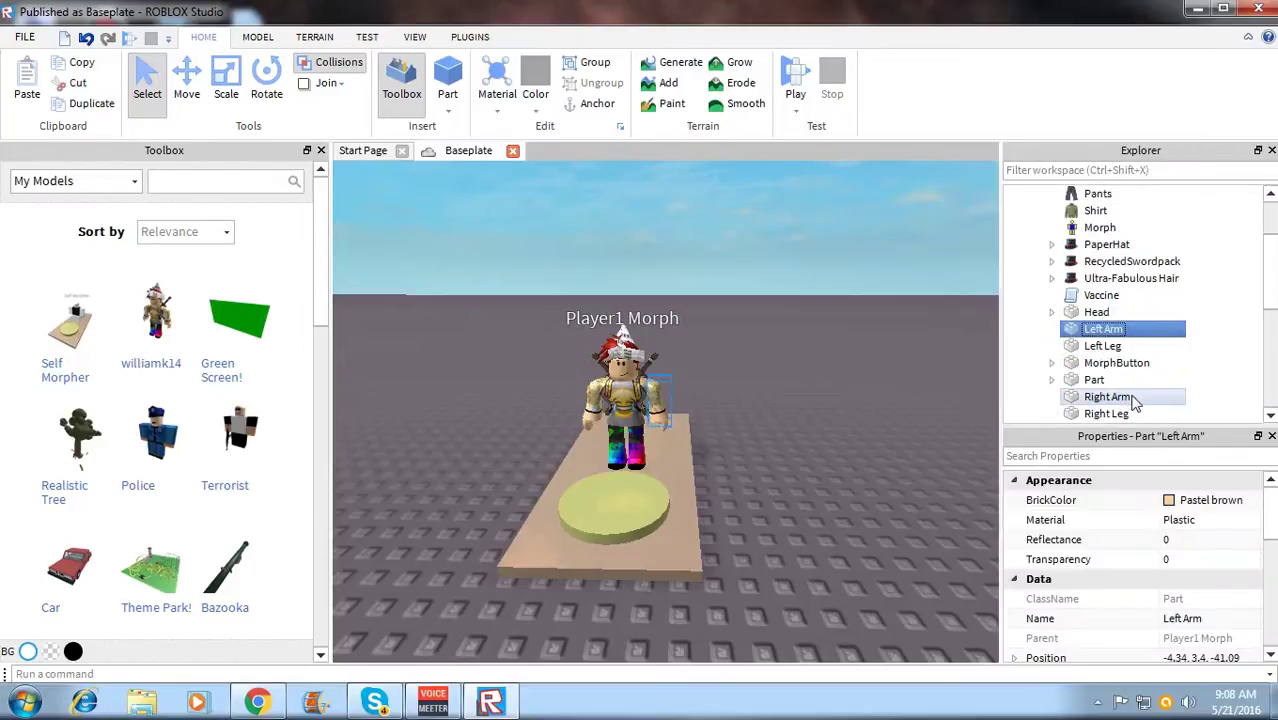
left_click(1138, 366)
right_click(1138, 366)
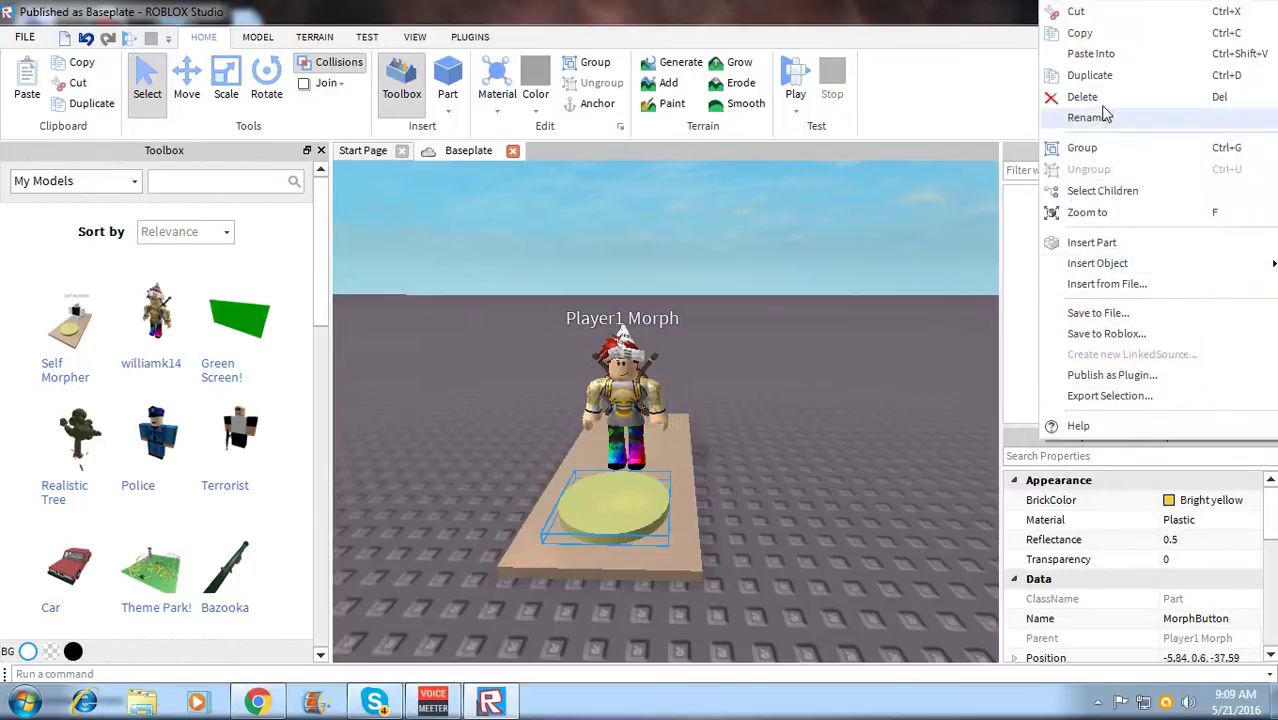
left_click(1120, 98)
Browse the model's body parts in Explorer to locate the tan platform Part
left_click(1155, 400)
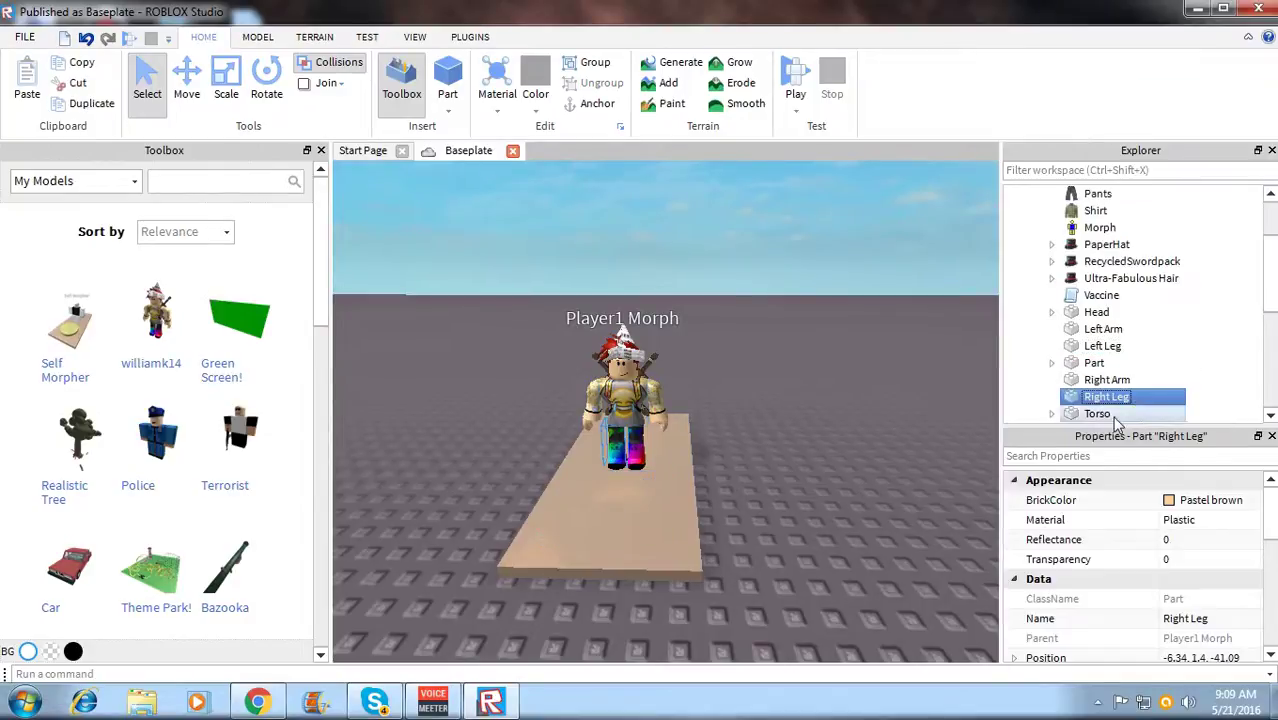
scroll(1137, 398, "down", 3)
left_click(1135, 362)
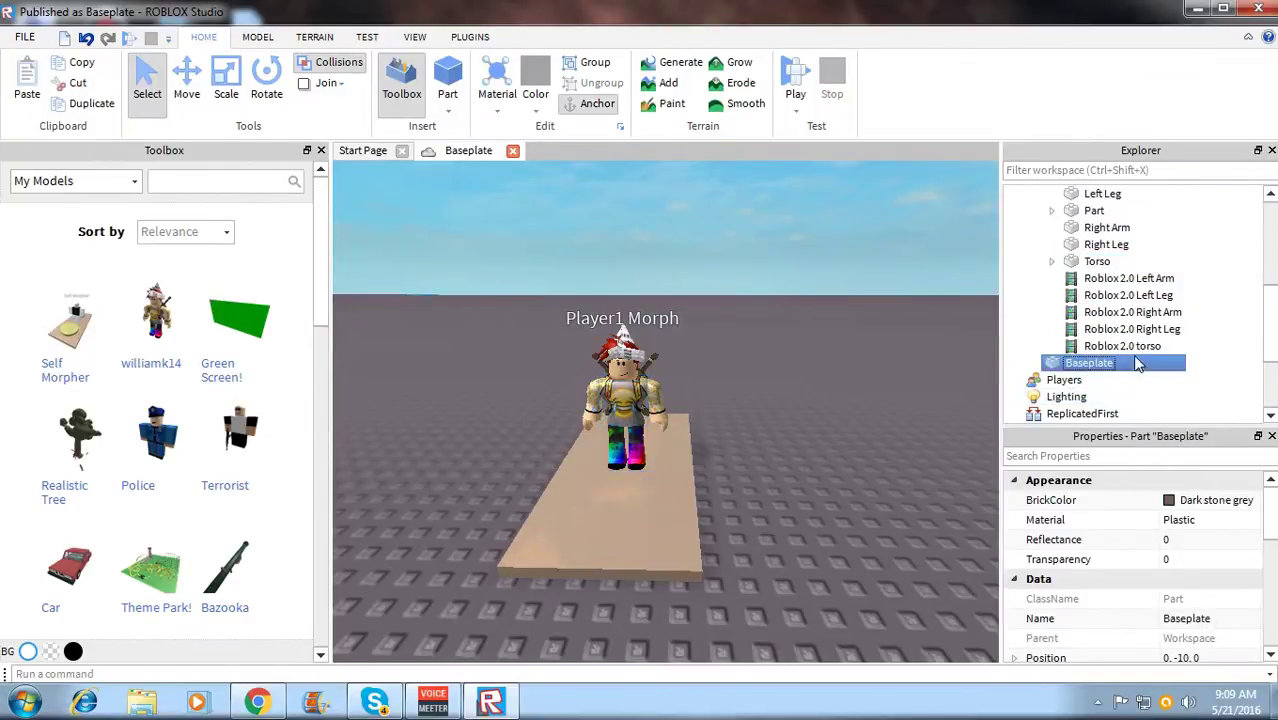
left_click(1140, 329)
left_click(1148, 261)
left_click(1147, 229)
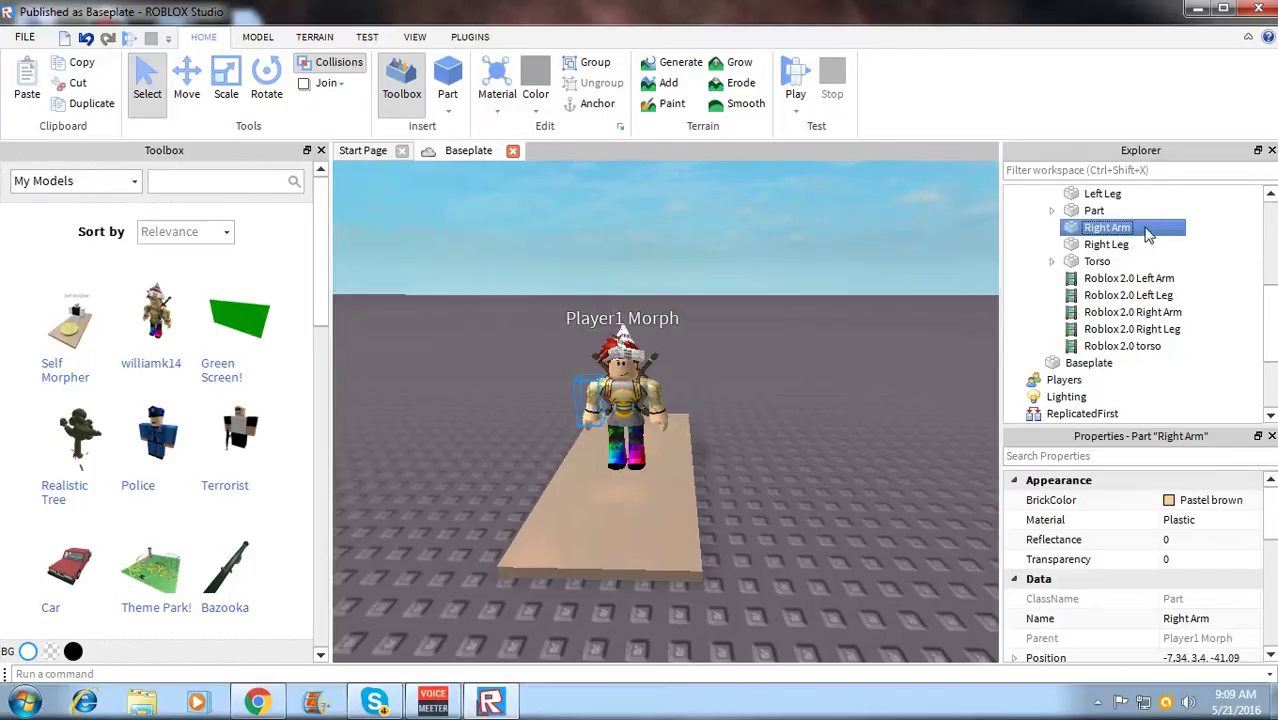
scroll(1145, 230, "up", 2)
left_click(1130, 260)
left_click(1128, 291)
scroll(1125, 314, "up", 1)
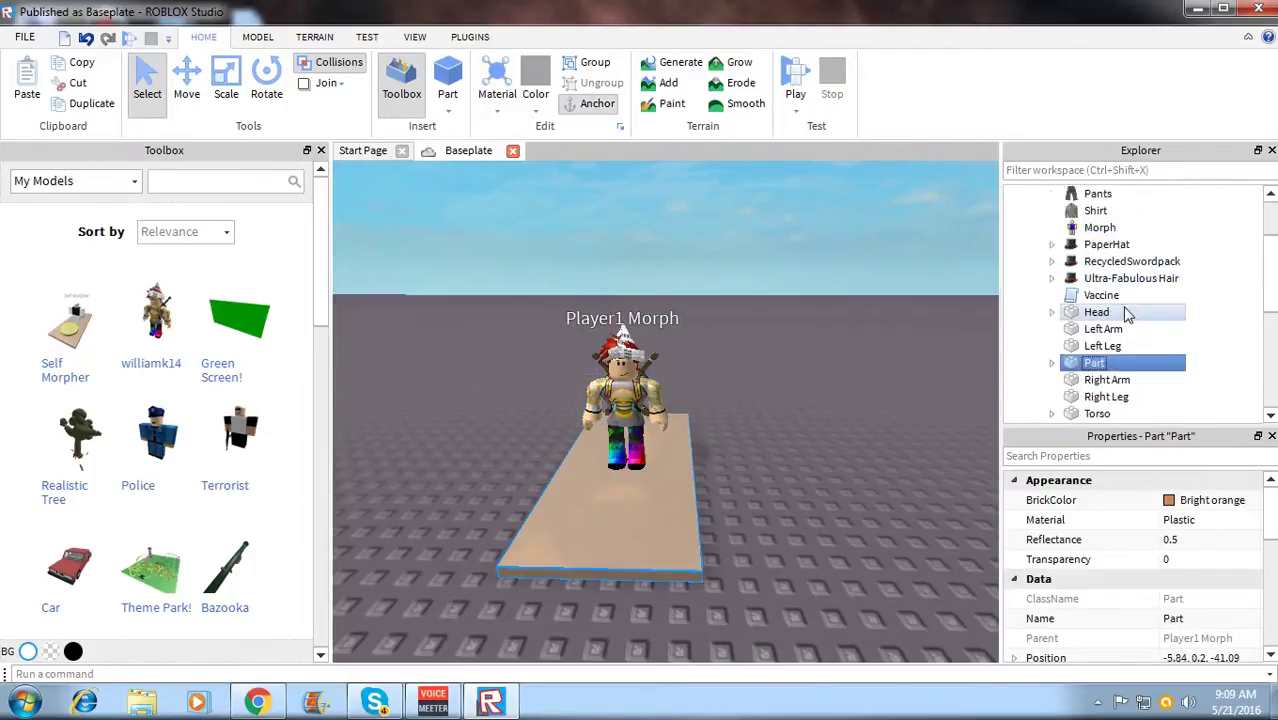
scroll(1126, 314, "up", 1)
Delete the tan platform Part from under the character
left_click(1117, 245)
left_click(1119, 295)
left_click(1125, 330)
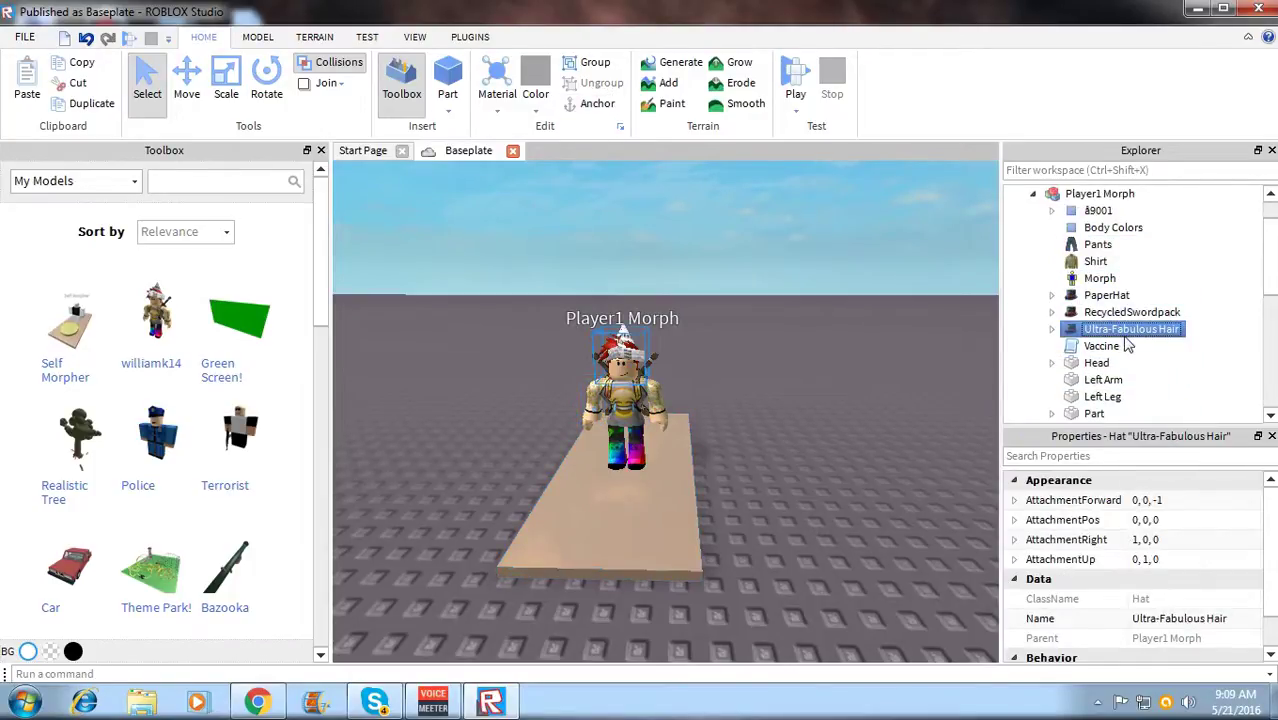
left_click(1124, 365)
left_click(1128, 414)
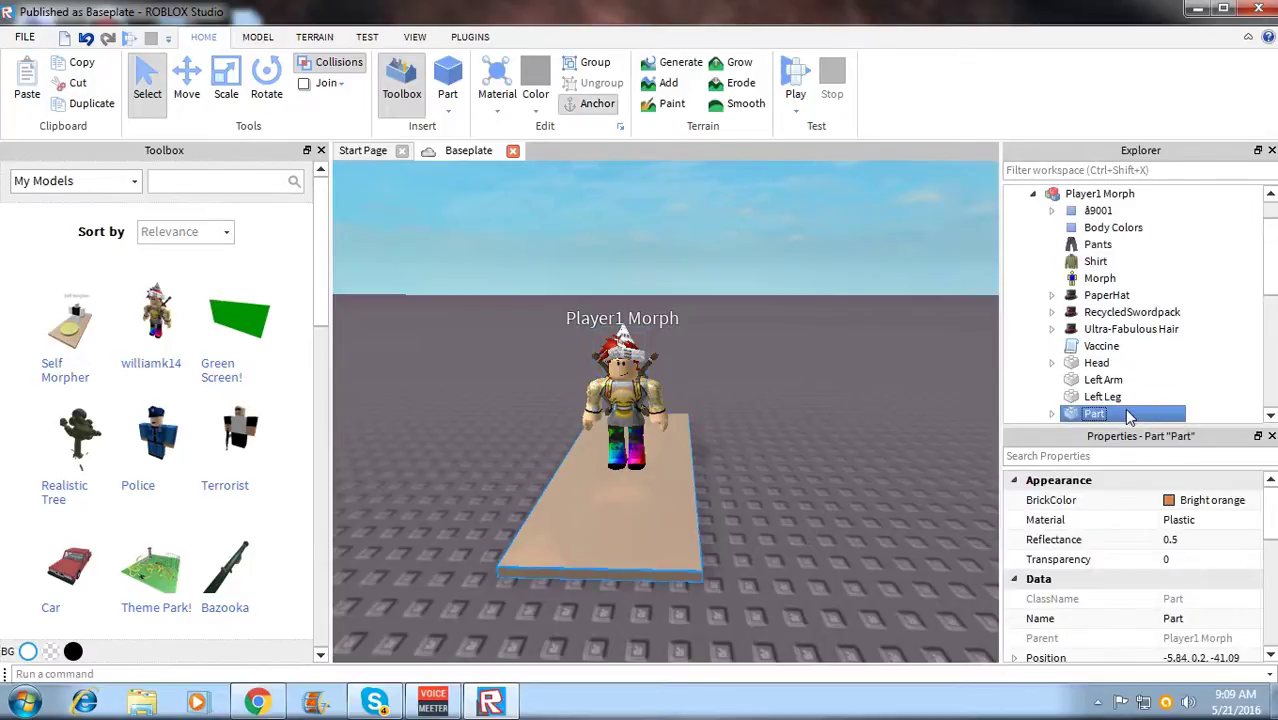
right_click(1128, 414)
left_click(1100, 94)
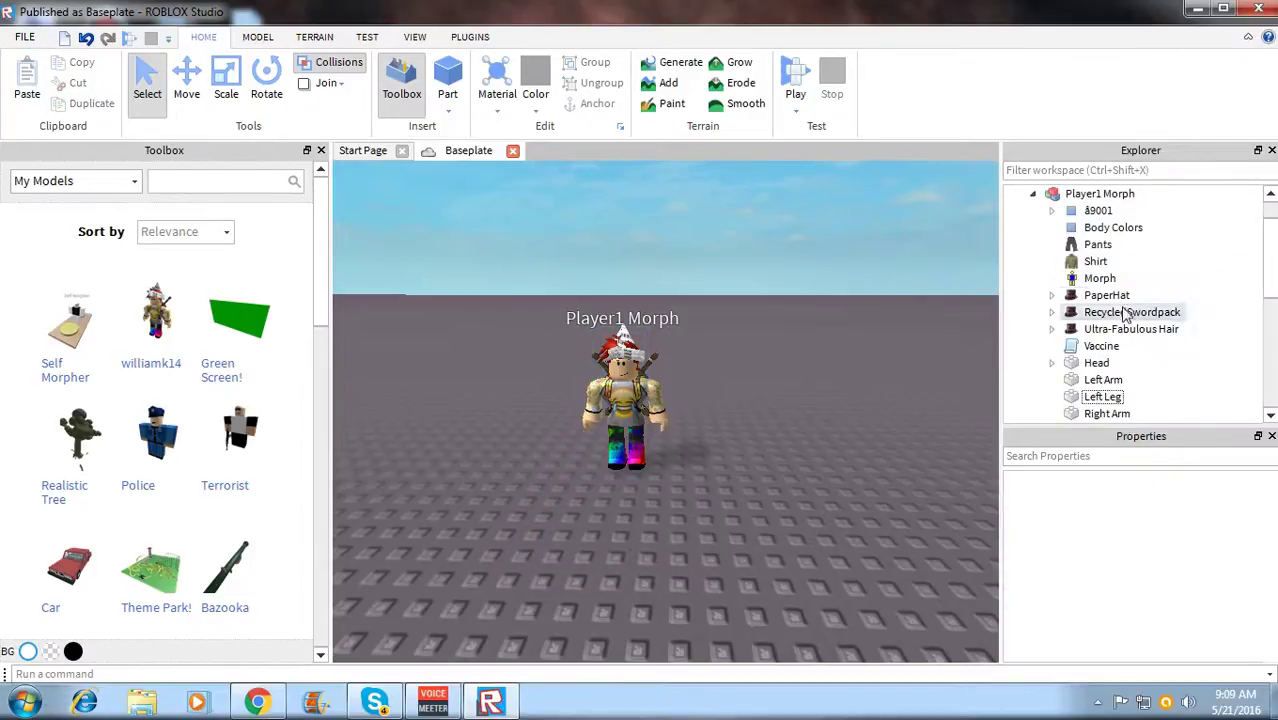
Clear the Player1 Morph model's Name property so it is blank
scroll(1122, 290, "up", 1)
left_click(1033, 244)
left_click(1067, 247)
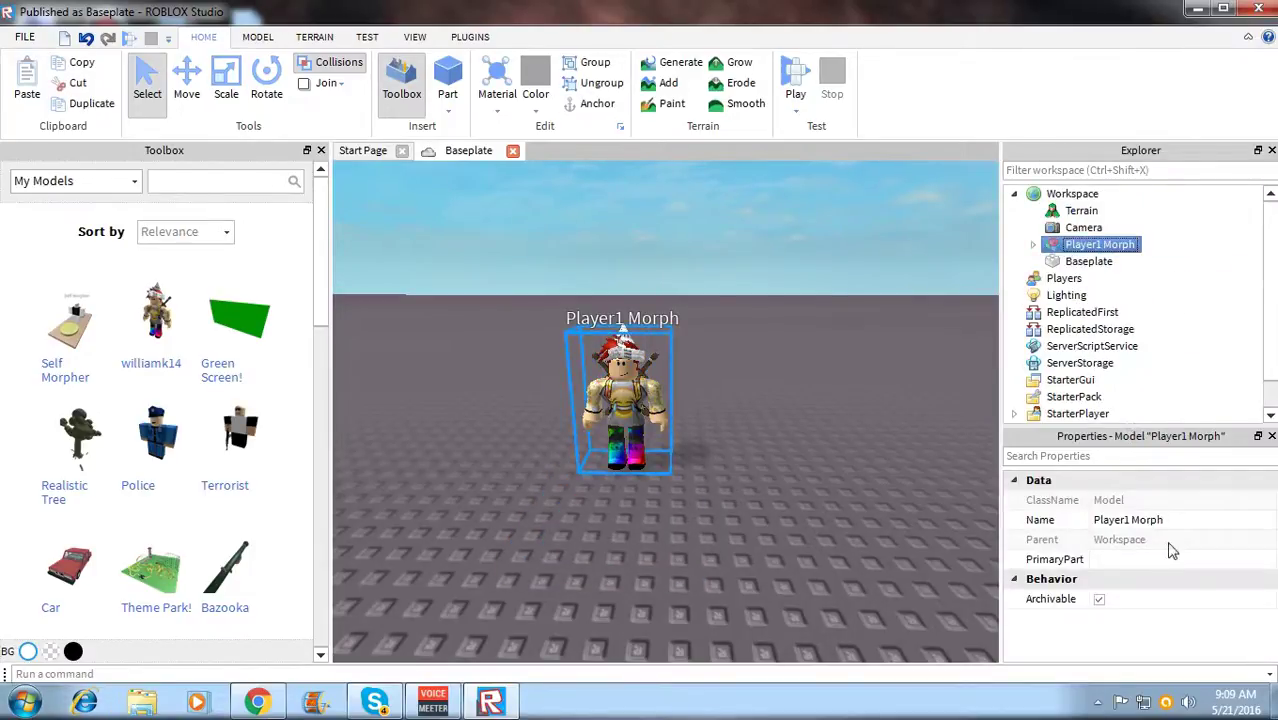
left_click(1186, 524)
key("Return")
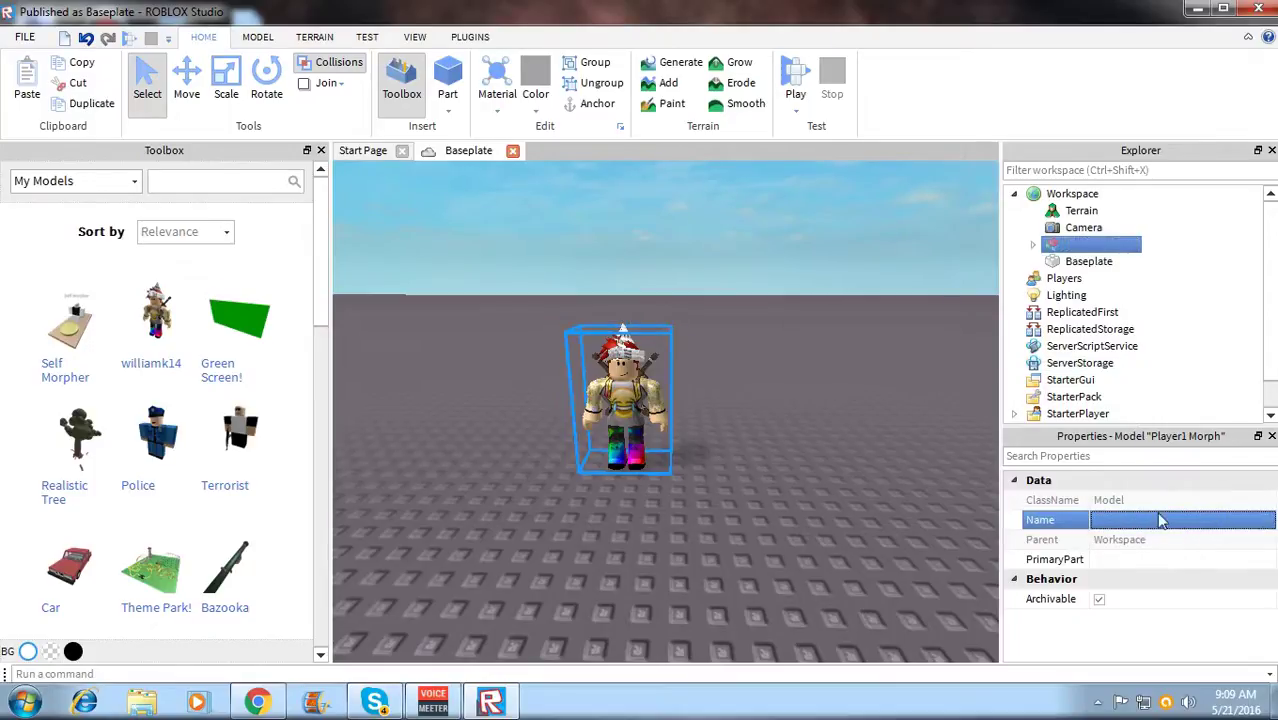
left_click(870, 420)
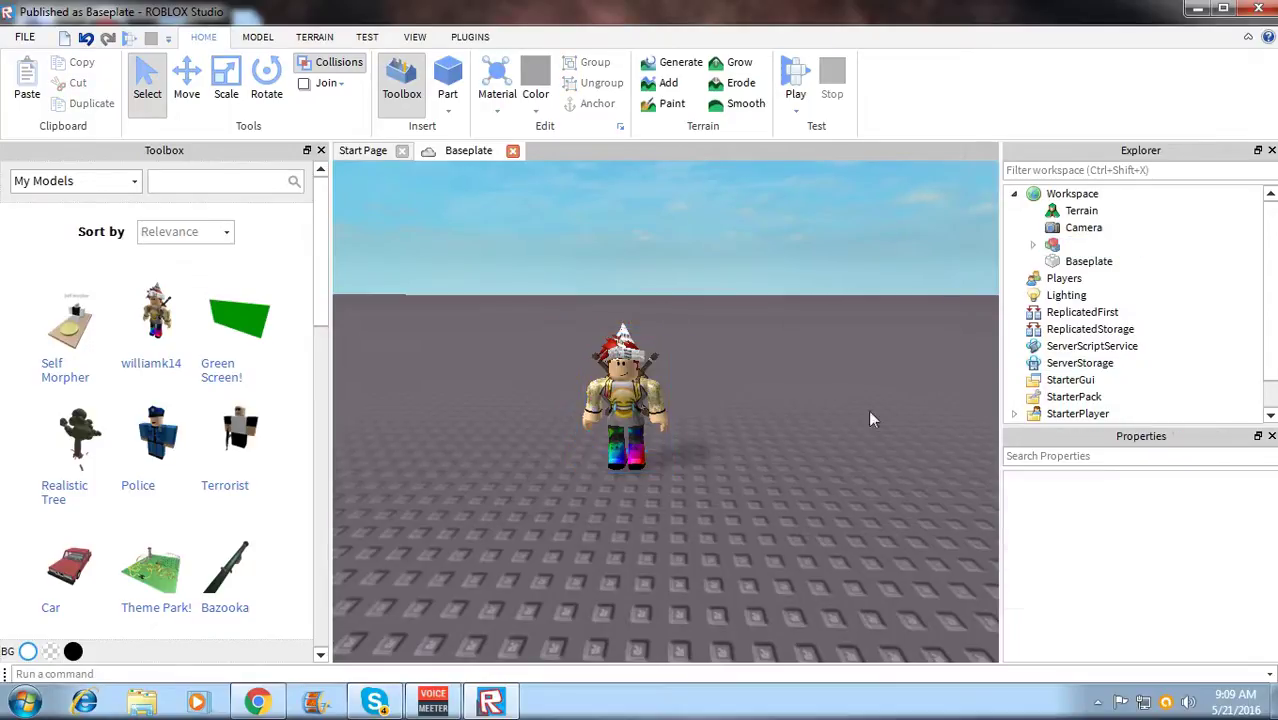
Unlock all parts and move the character farther back on the baseplate
left_click(258, 40)
left_click(282, 63)
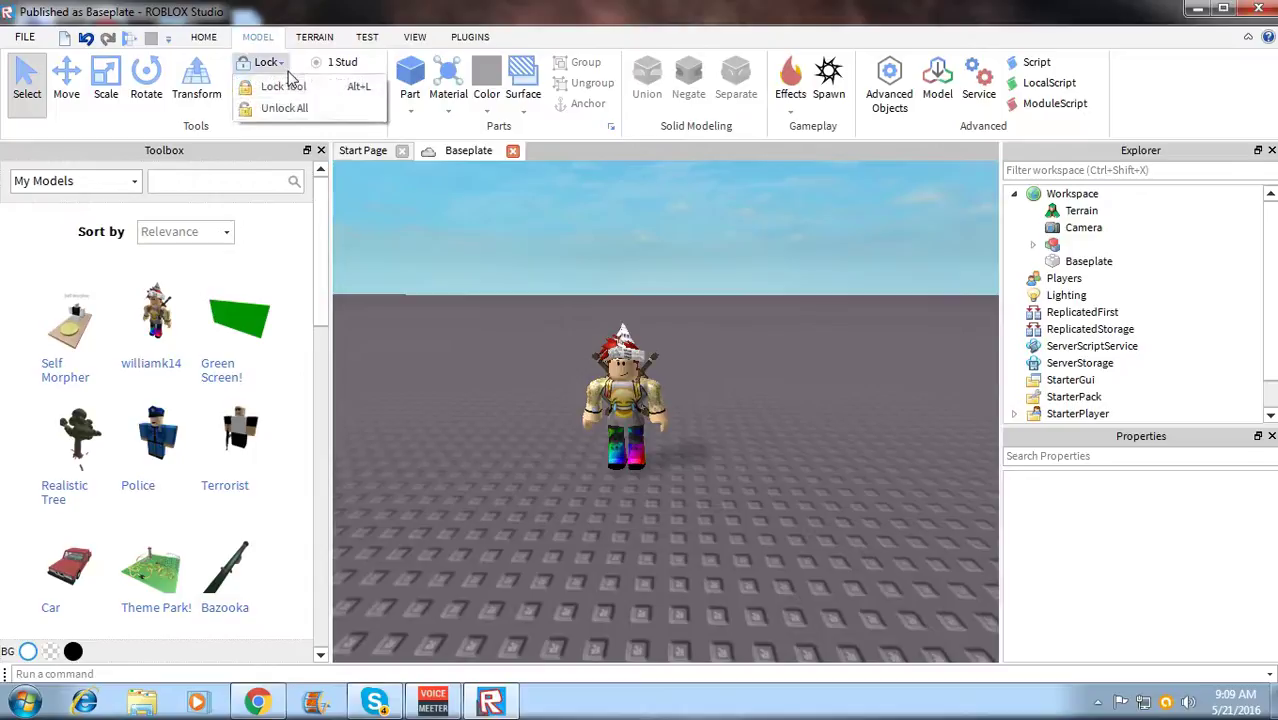
mouse_move(648, 340)
left_mouse_down()
mouse_move(740, 272)
mouse_move(790, 440)
mouse_move(545, 420)
mouse_move(620, 390)
mouse_move(620, 322)
left_mouse_up()
scroll(620, 322, "up", 1)
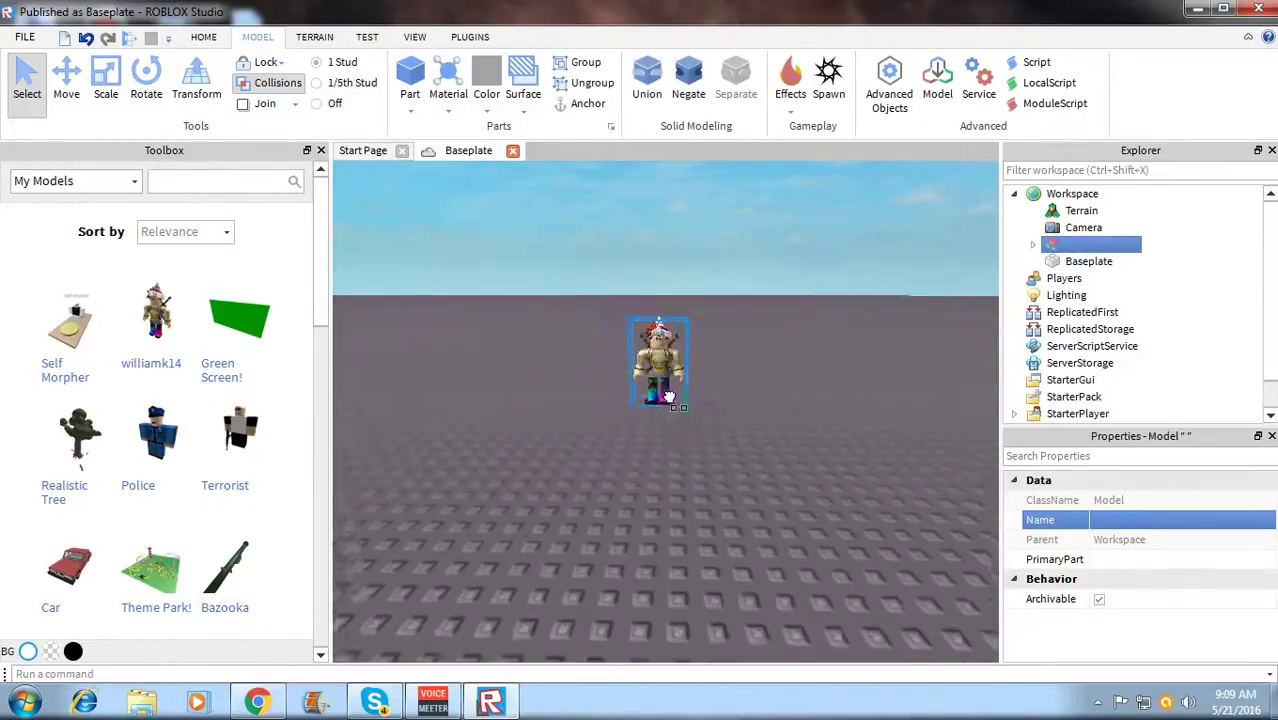
scroll(627, 330, "up", 1)
scroll(707, 422, "up", 2)
scroll(838, 385, "up", 2)
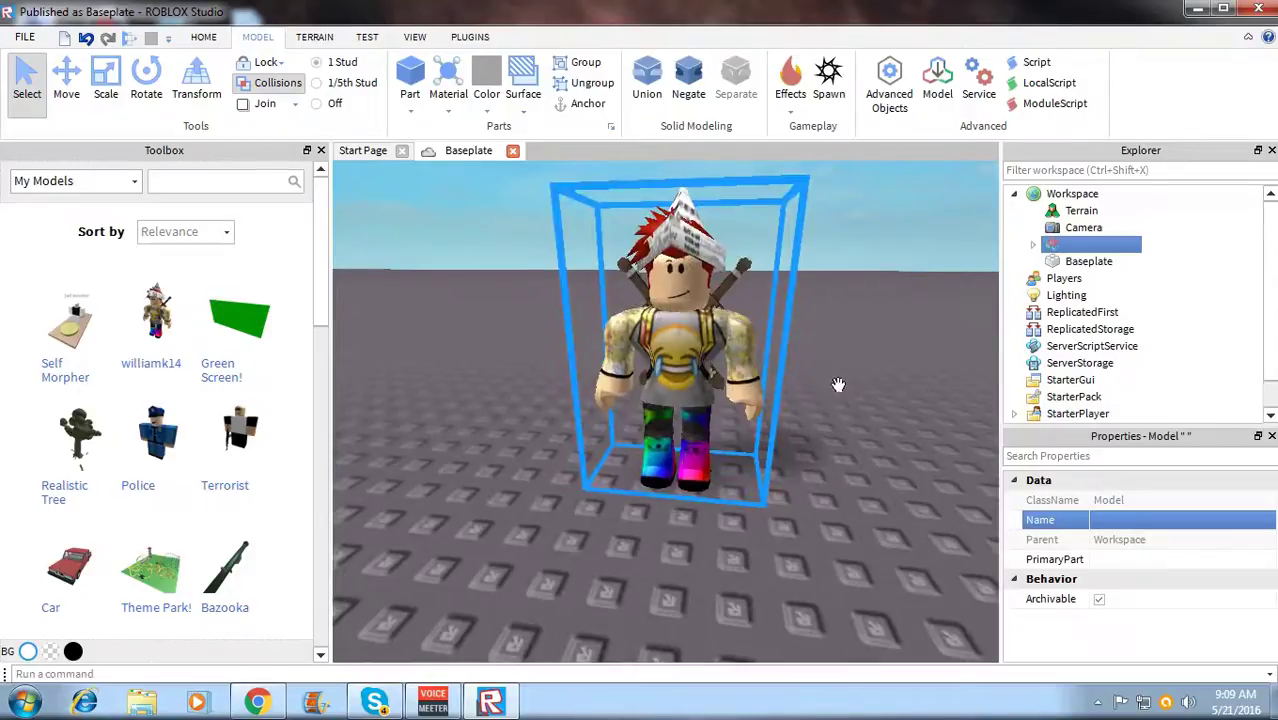
scroll(845, 378, "up", 5)
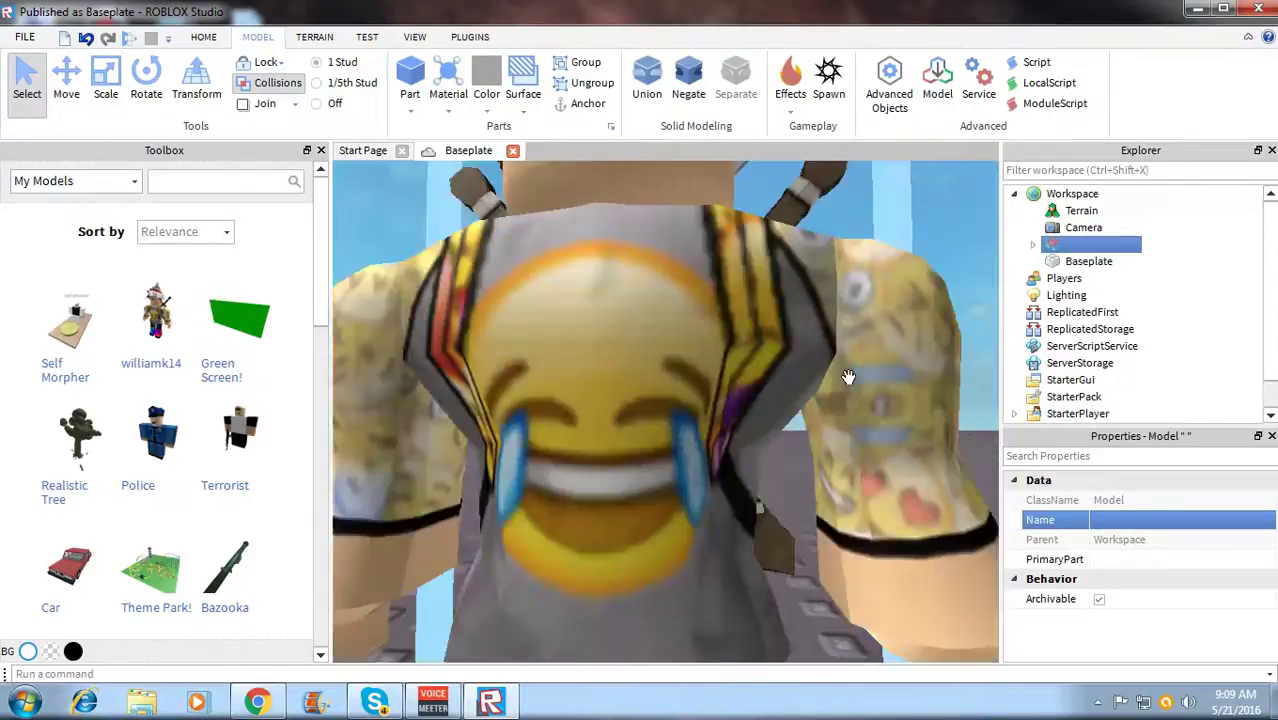
scroll(790, 345, "down", 6)
right_click_drag(790, 345, 852, 318)
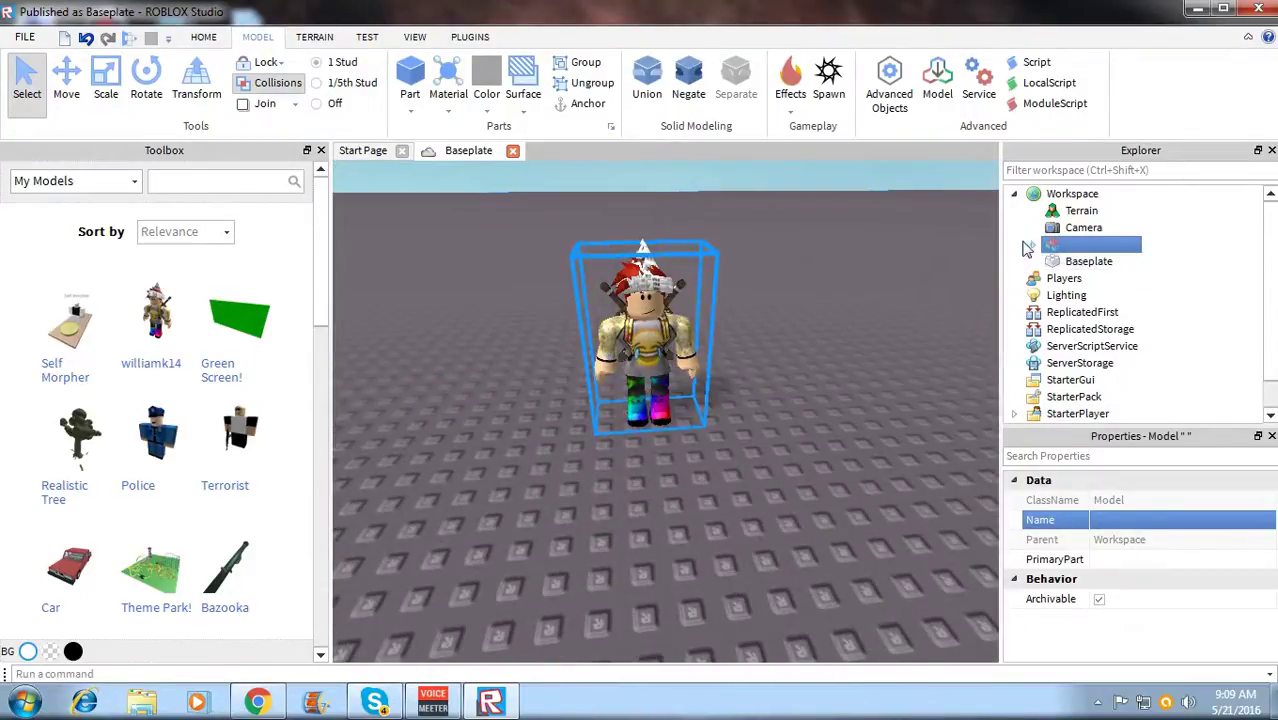
Check the unnamed model's contents, reframe the view, and open the File menu
left_click(1030, 246)
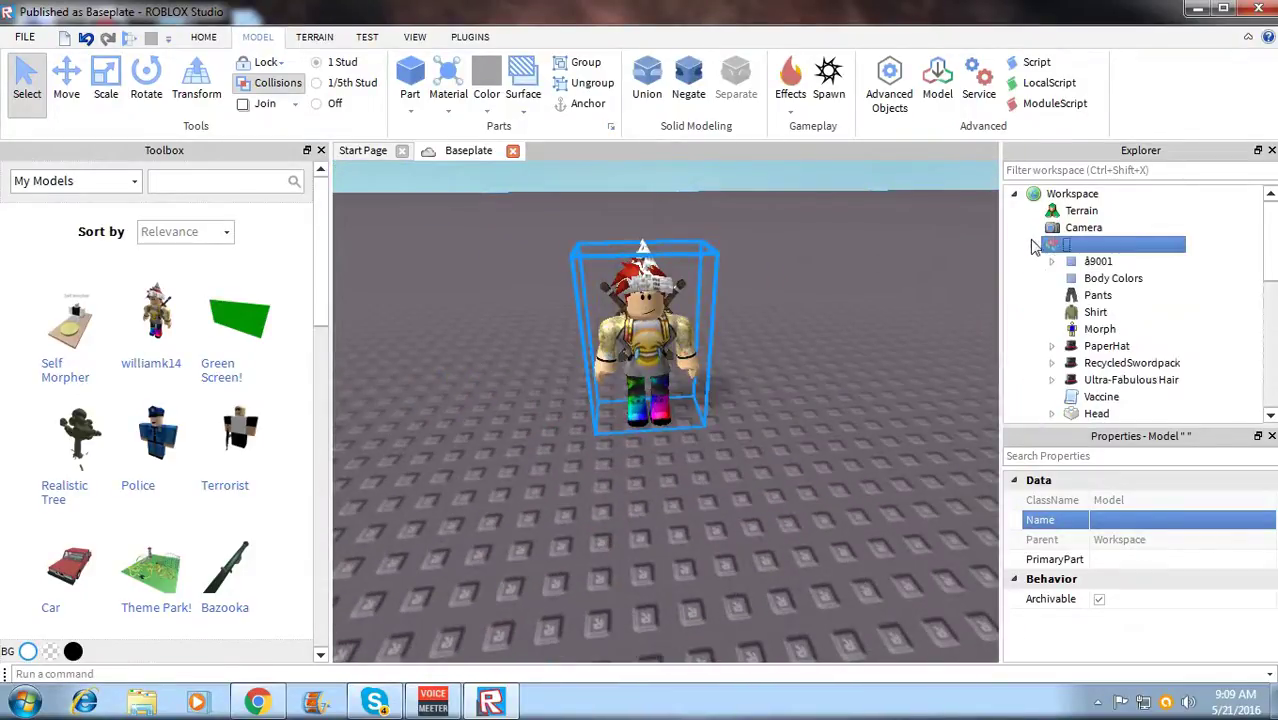
left_click(1033, 245)
scroll(870, 325, "up", 3)
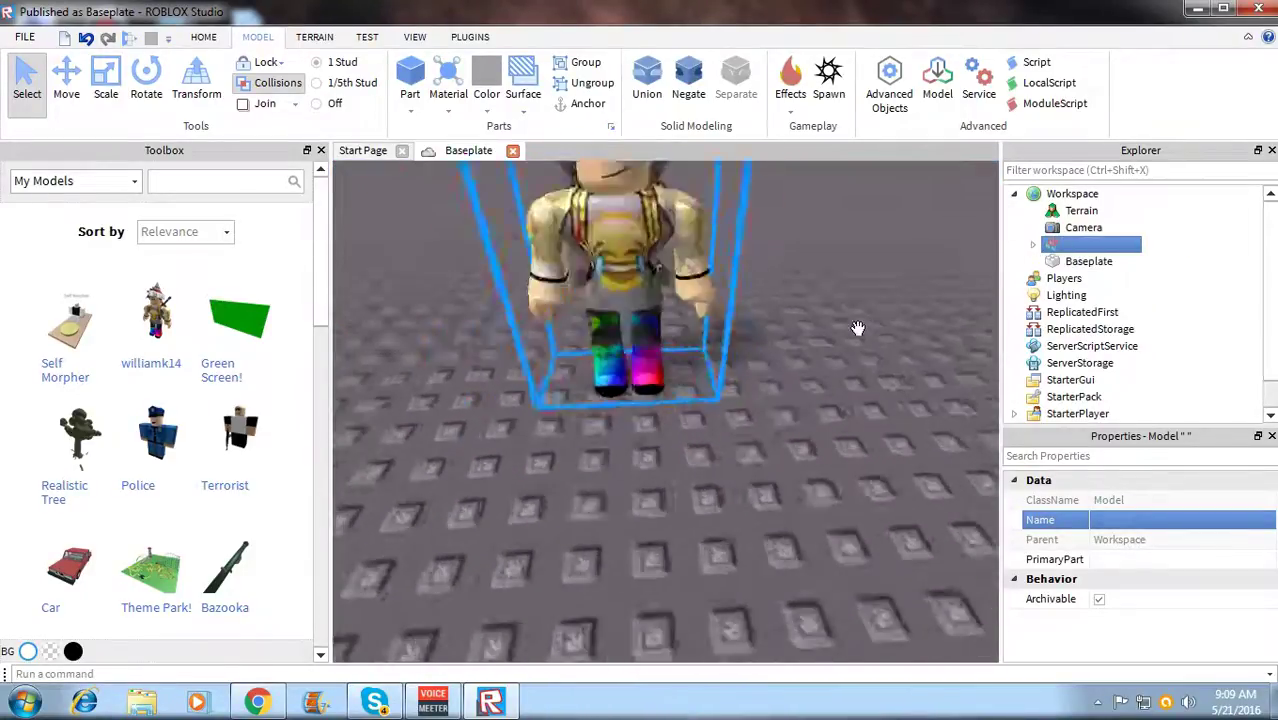
right_click_drag(857, 328, 857, 328)
scroll(858, 333, "down", 2)
scroll(858, 333, "down", 2)
scroll(858, 333, "down", 2)
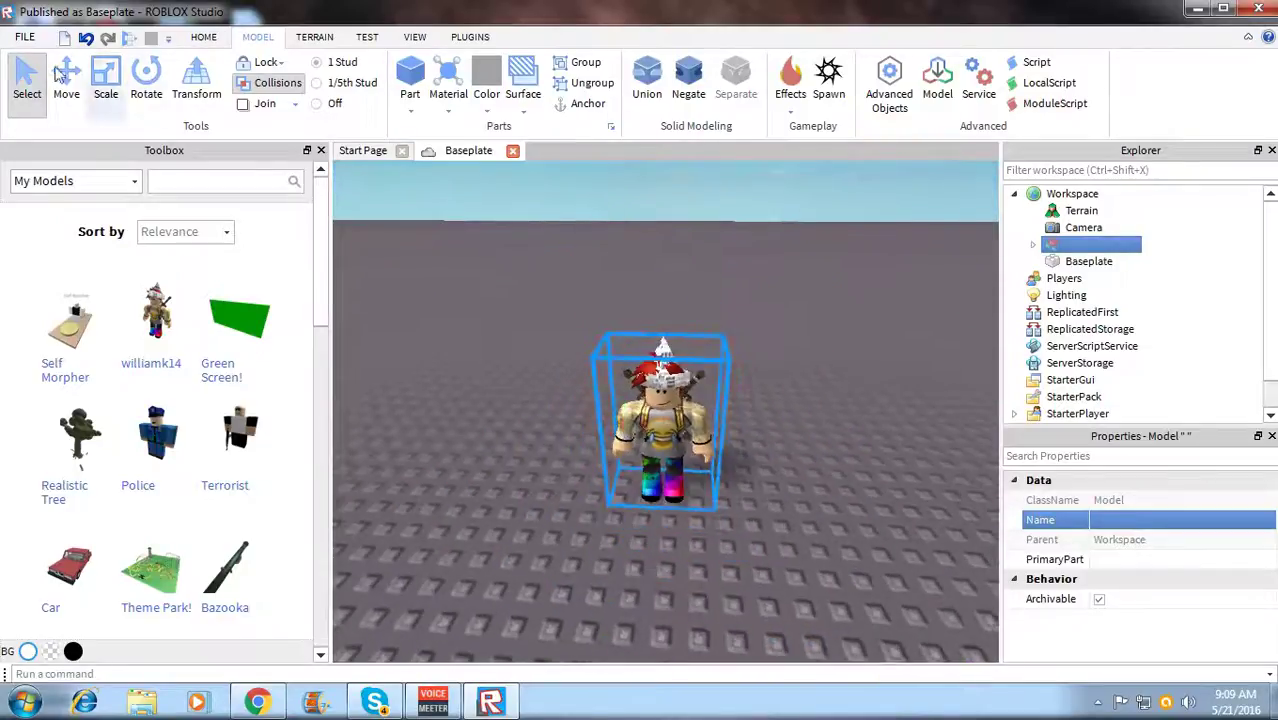
left_click(22, 38)
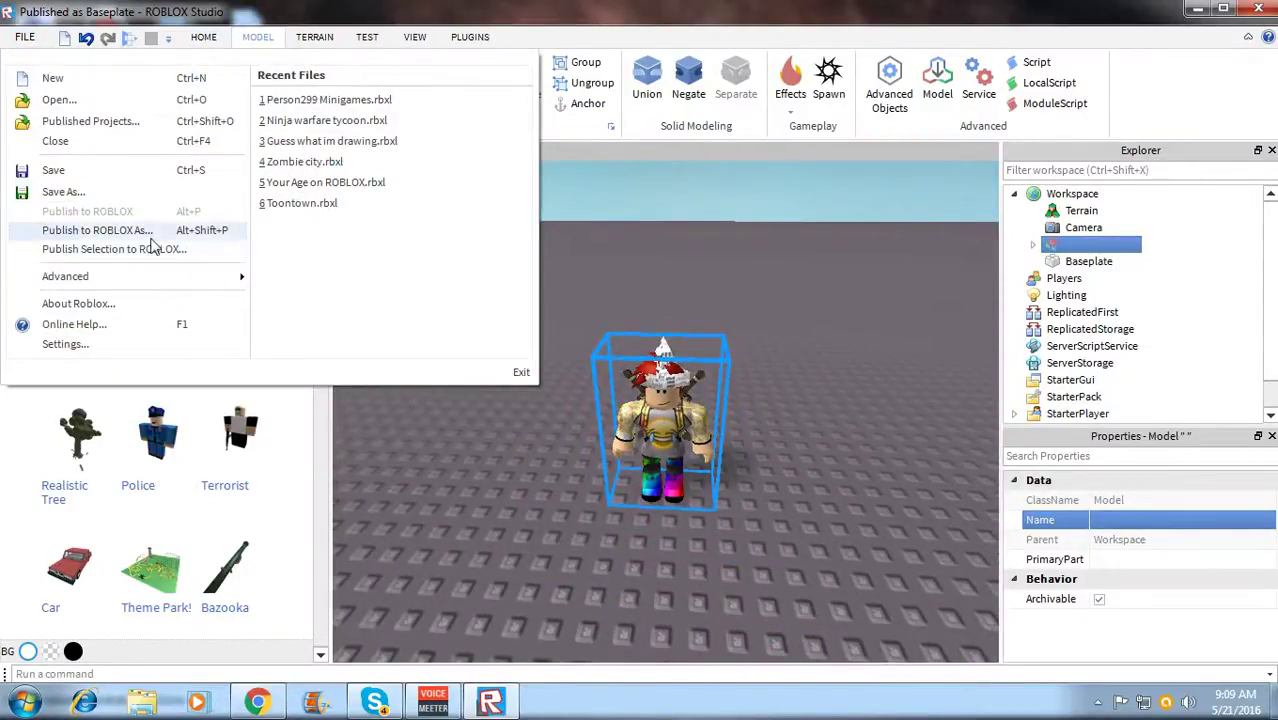
Dismiss the File menu without publishing and zoom around the character
left_click(525, 550)
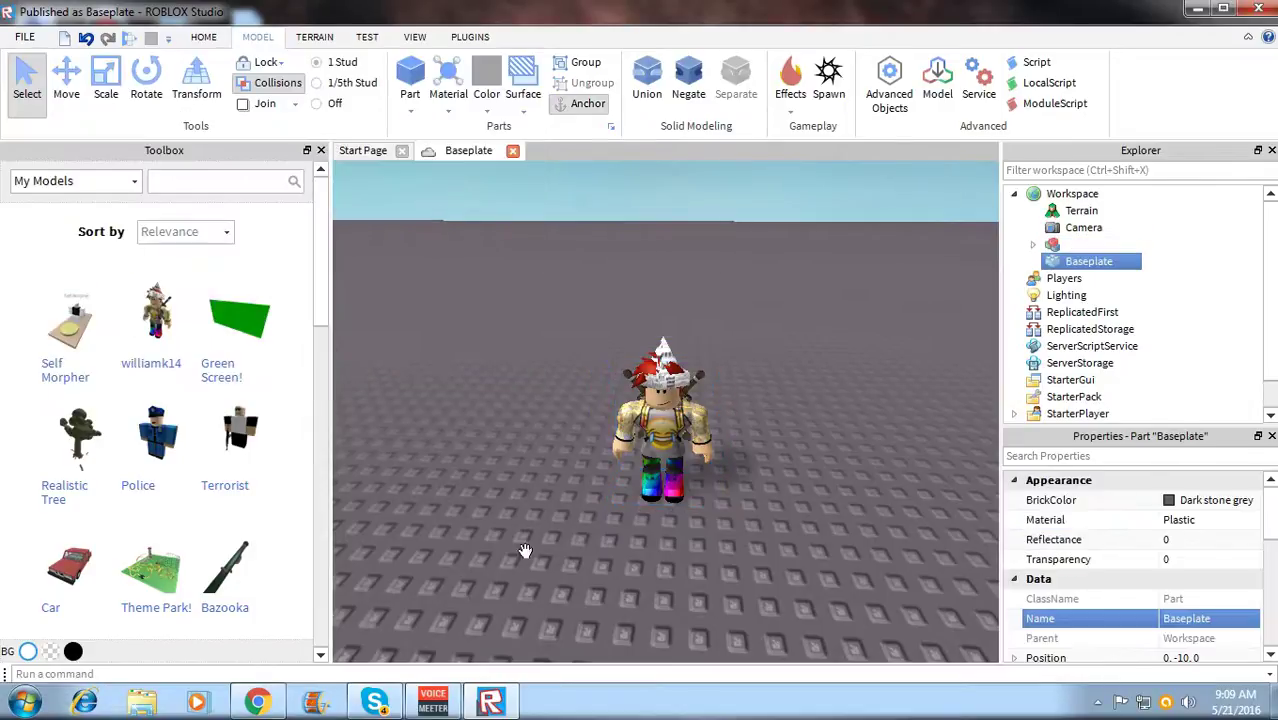
scroll(560, 455, "up", 1)
scroll(580, 460, "up", 2)
scroll(610, 465, "down", 2)
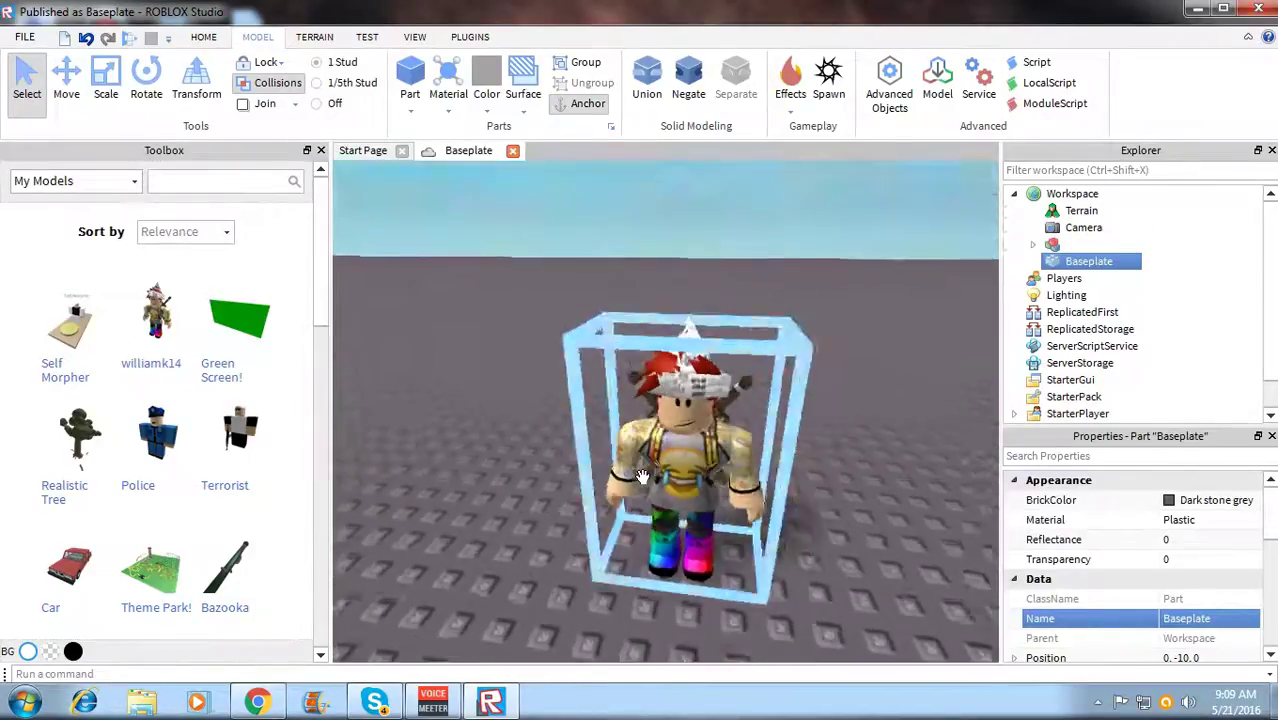
scroll(642, 474, "up", 3)
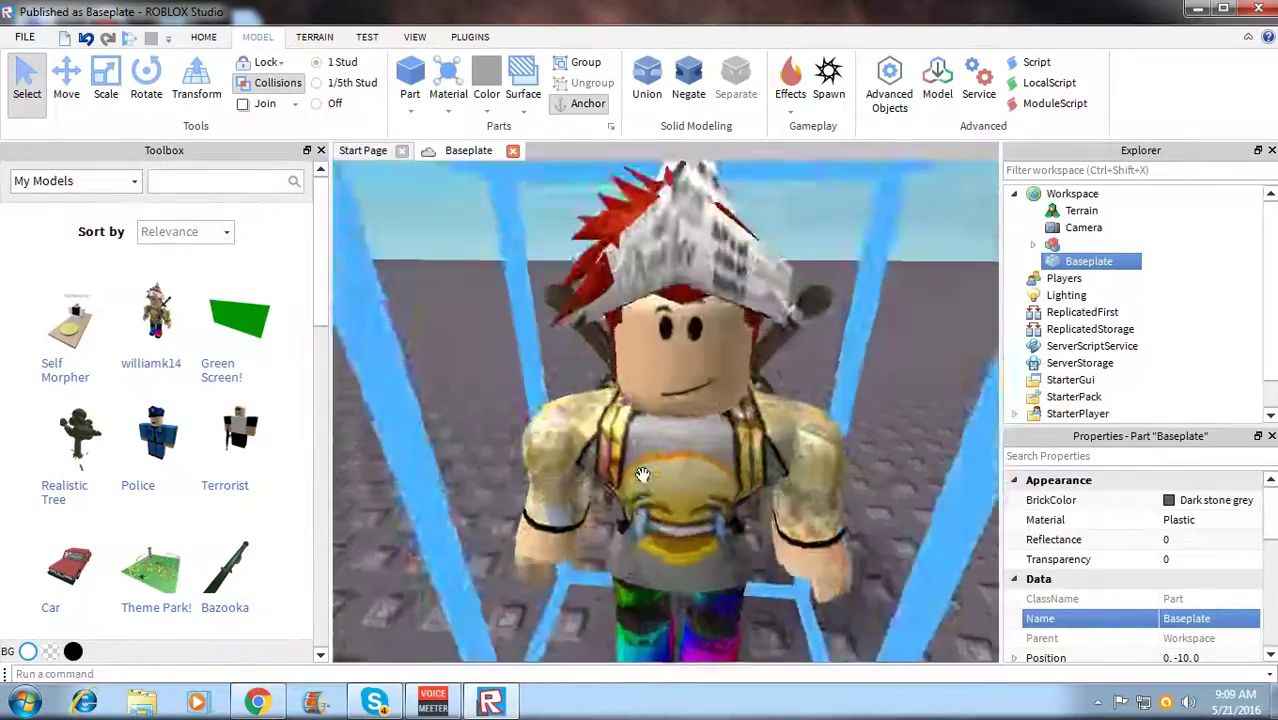
scroll(642, 474, "down", 2)
scroll(642, 474, "down", 2)
scroll(642, 474, "down", 2)
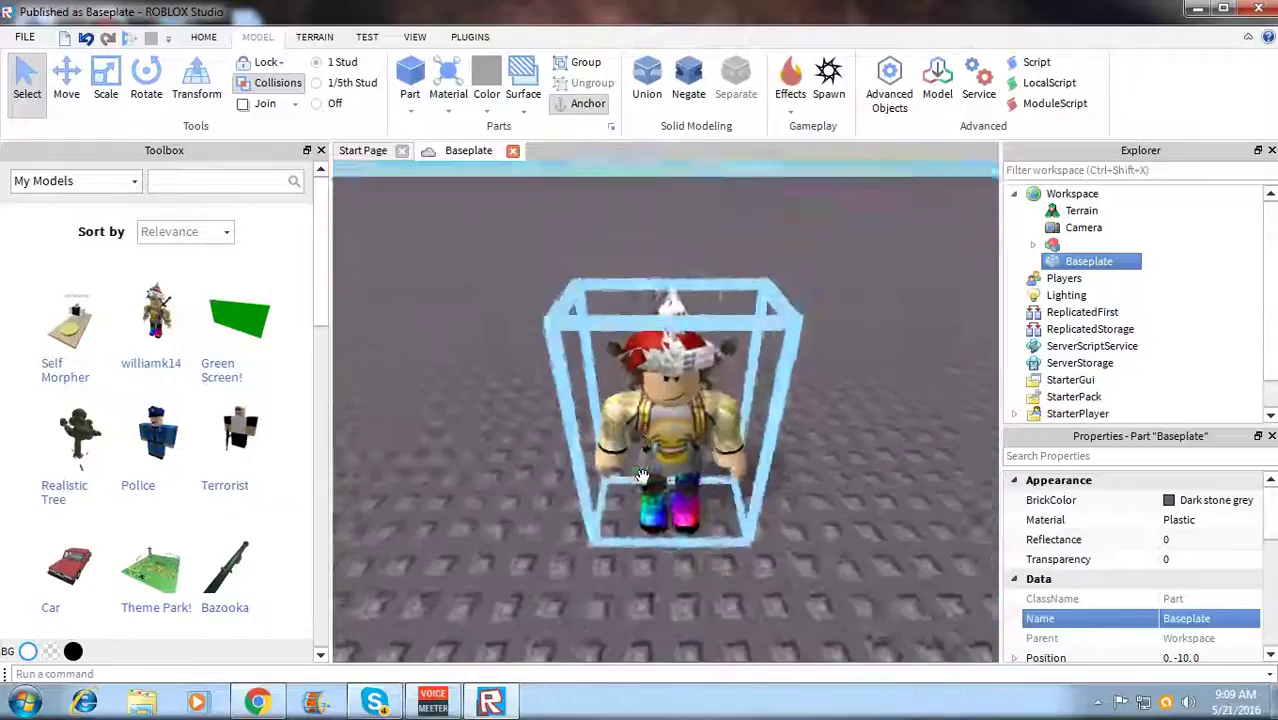
scroll(660, 540, "up", 2)
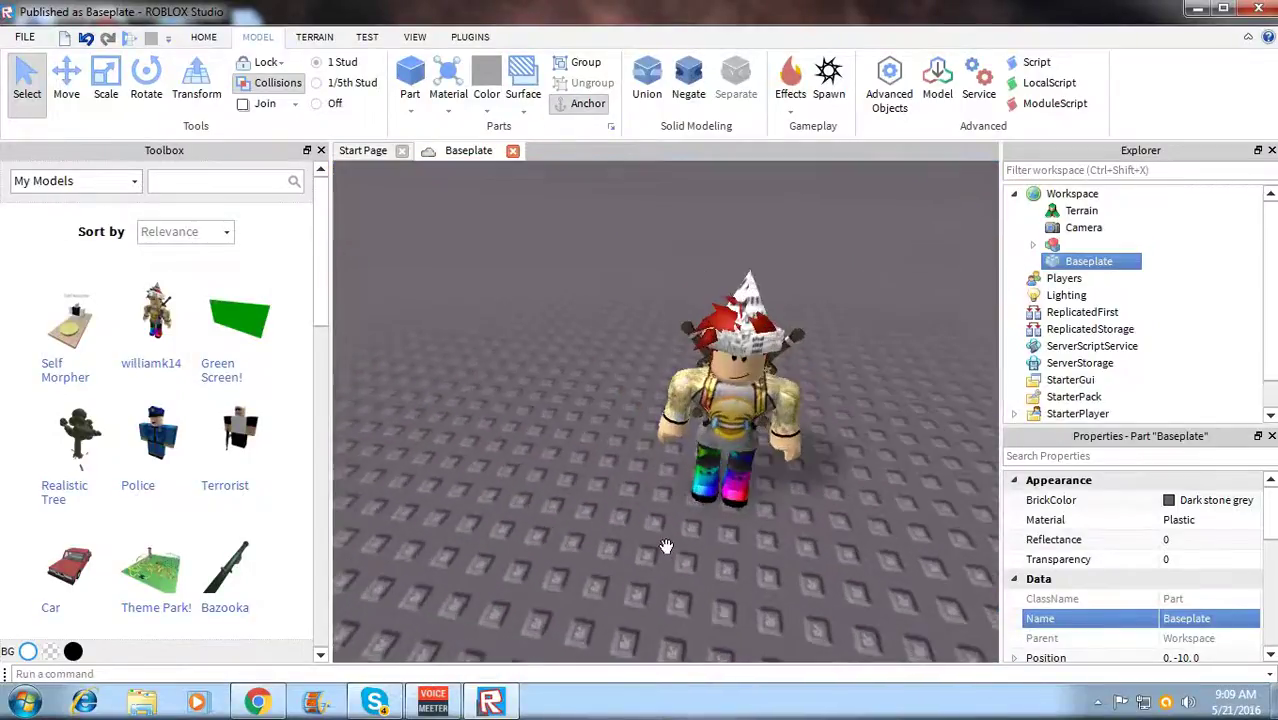
scroll(666, 547, "up", 3)
scroll(666, 547, "up", 2)
scroll(666, 547, "up", 2)
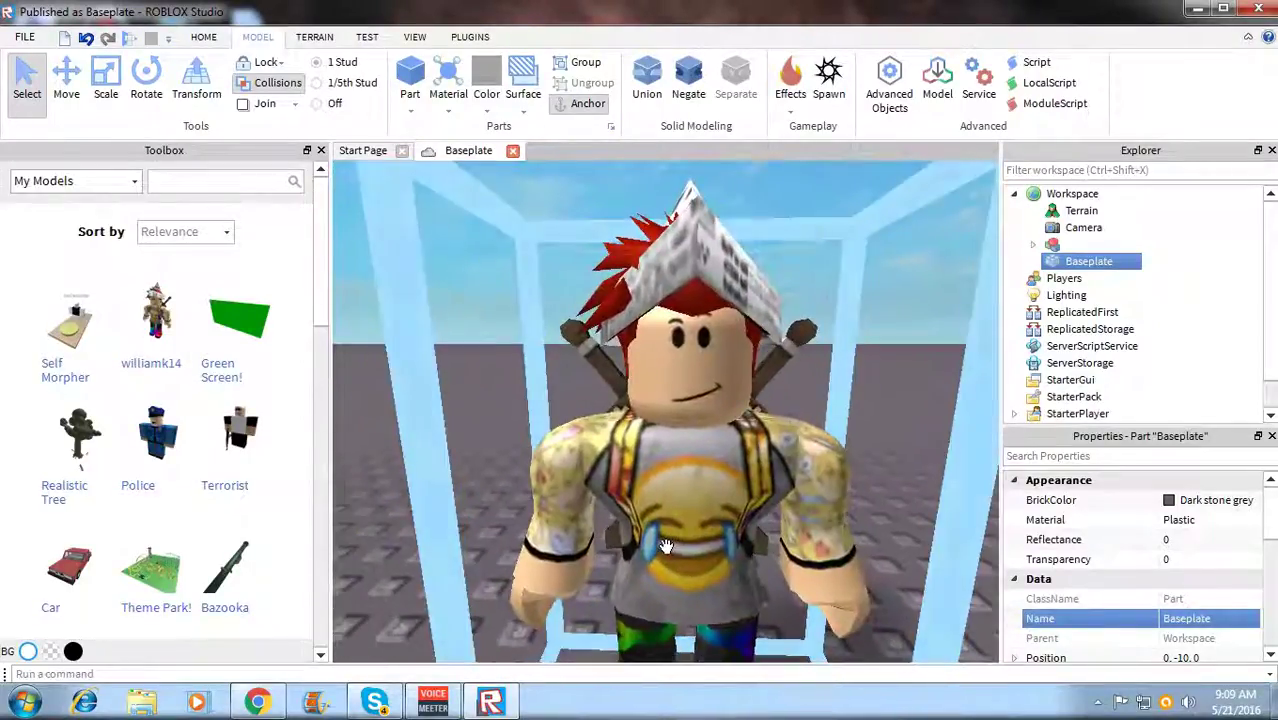